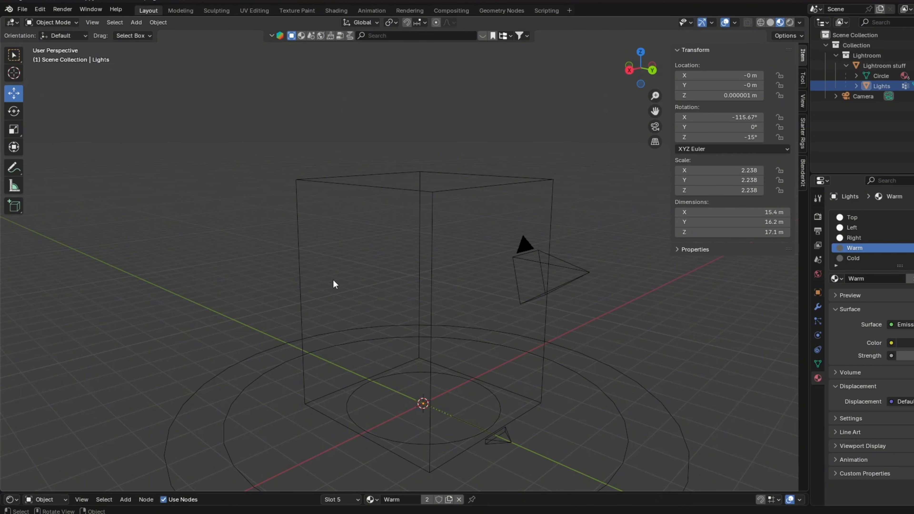
{"action": "middle_click_drag", "start_coordinate": [338, 282], "coordinate": [386, 307]}
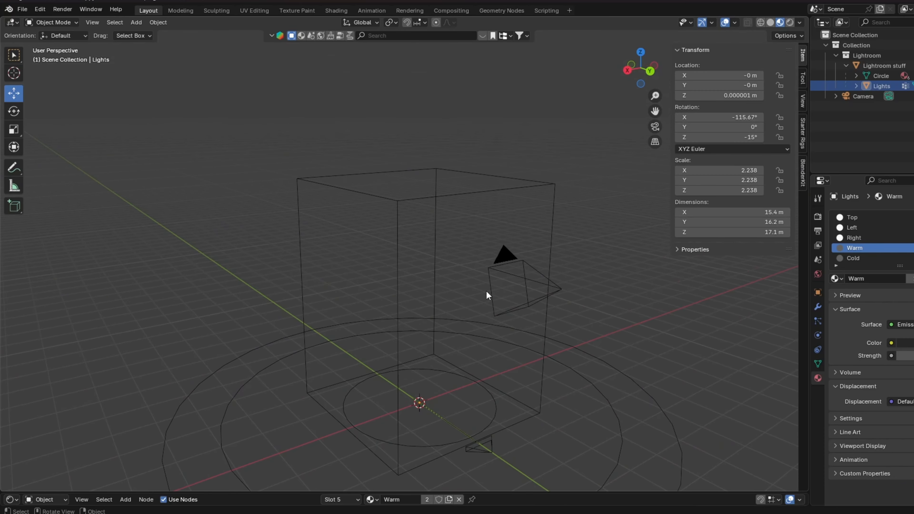
{"action": "middle_click_drag", "start_coordinate": [553, 288], "coordinate": [532, 283]}
{"action": "middle_click_drag", "start_coordinate": [474, 334], "coordinate": [504, 286], "text": "shift"}
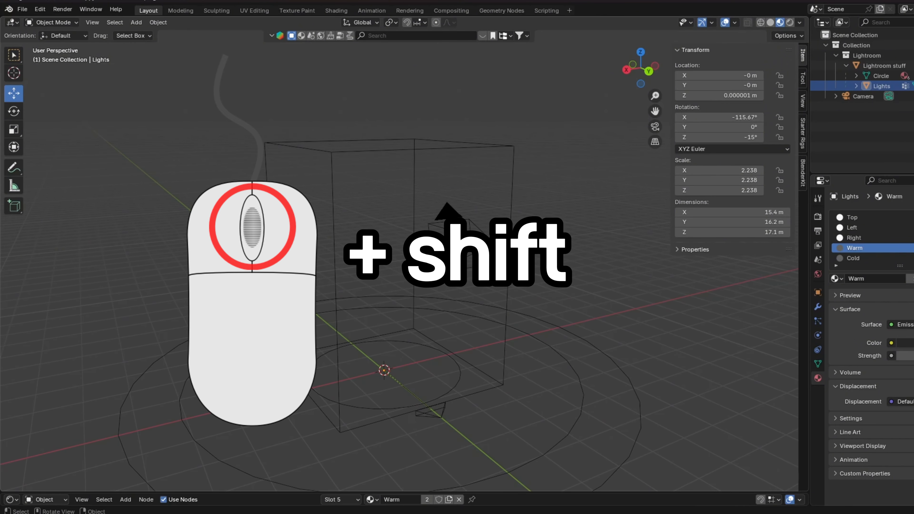
{"action": "key", "text": "shift"}
{"action": "middle_click_drag", "start_coordinate": [428, 263], "coordinate": [313, 277], "text": "shift"}
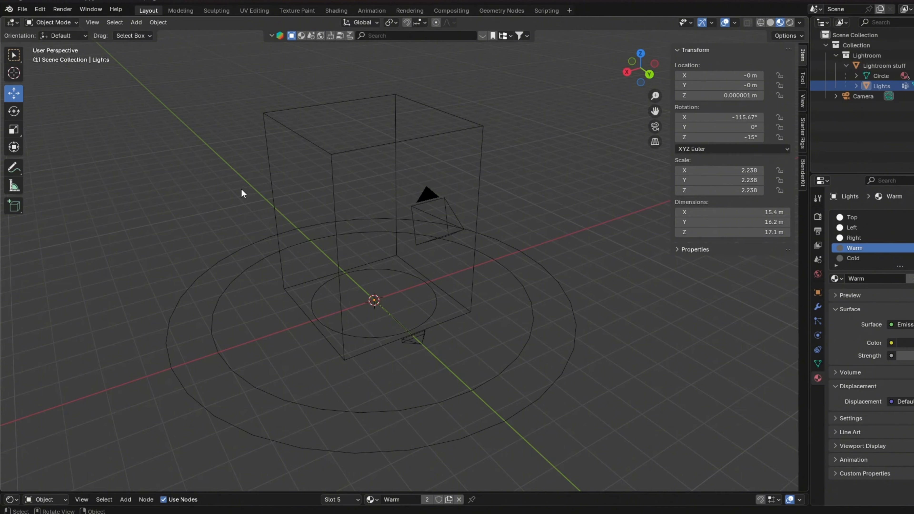
Import the character's Wavefront OBJ file with Split By Group enabled, and deselect the imported parts
{"action": "left_click", "coordinate": [23, 10]}
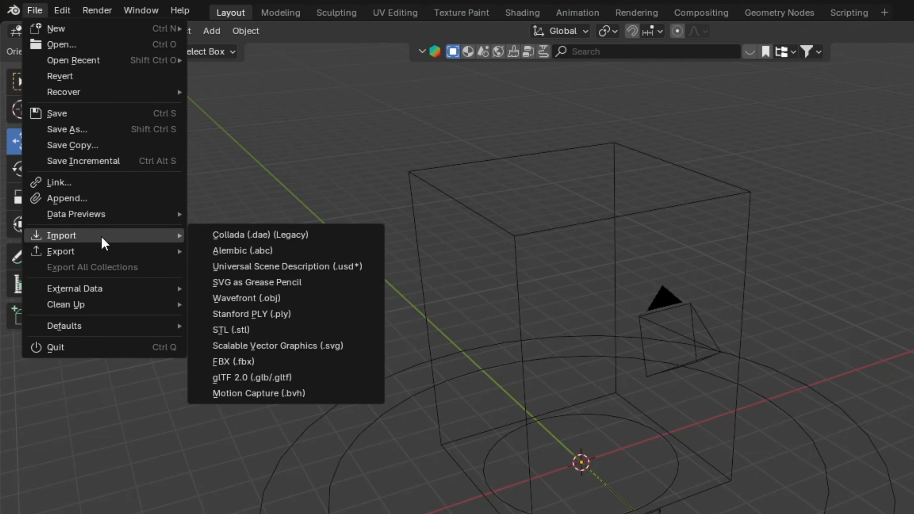
{"action": "mouse_move", "coordinate": [167, 238]}
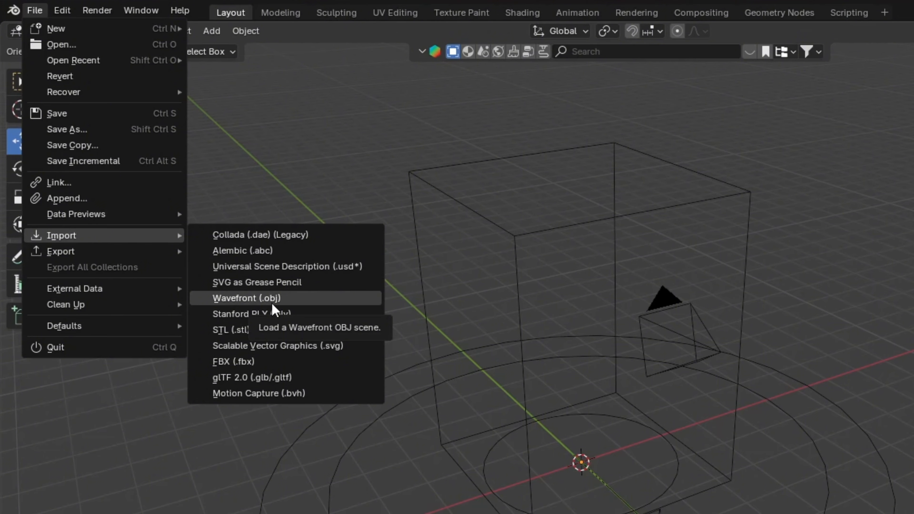
{"action": "left_click", "coordinate": [273, 304]}
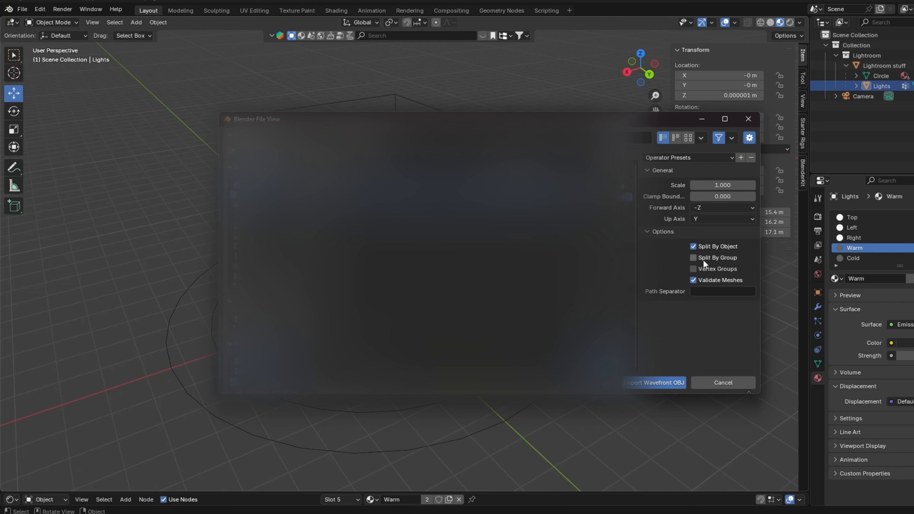
{"action": "left_click", "coordinate": [726, 257]}
{"action": "left_click", "coordinate": [653, 380]}
{"action": "middle_click_drag", "start_coordinate": [653, 378], "coordinate": [510, 232]}
{"action": "scroll", "coordinate": [498, 237], "scroll_direction": "up", "scroll_amount": 2}
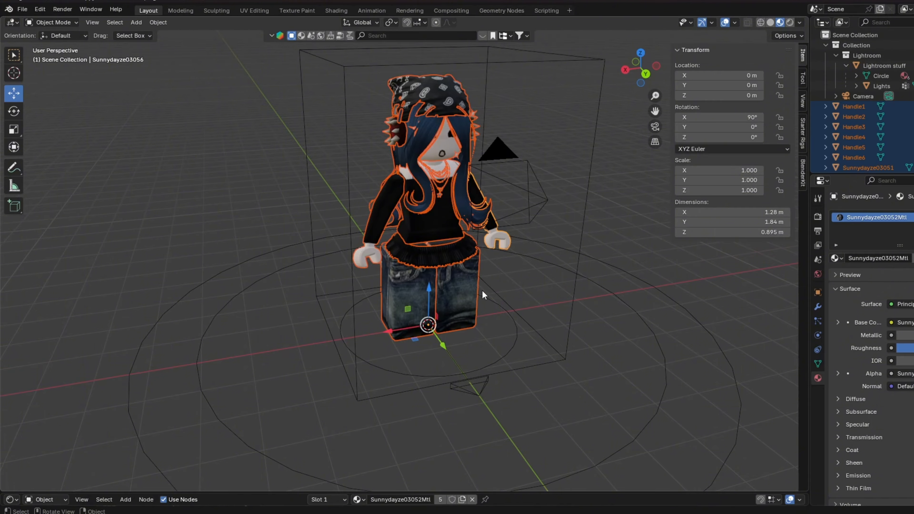
{"action": "left_click", "coordinate": [250, 177]}
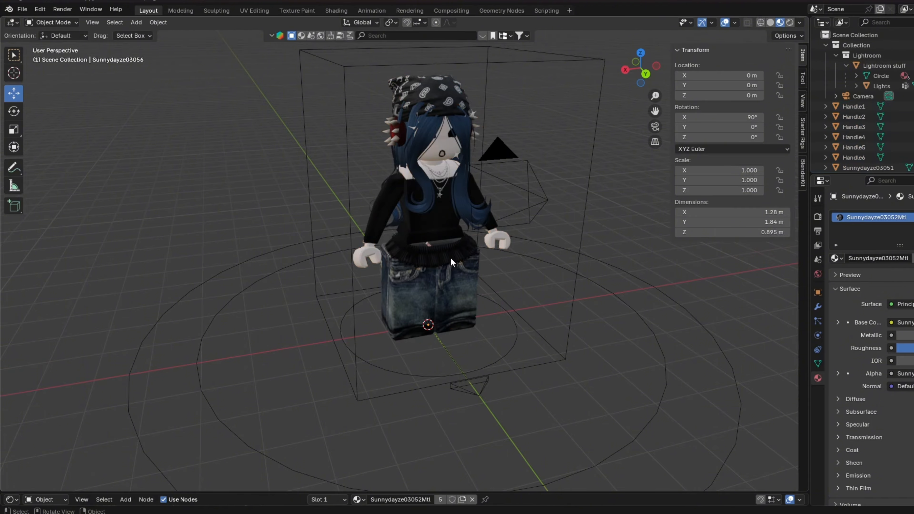
Delete the character's legs, torso and arms, keeping only the head and the accessories
{"action": "left_click", "coordinate": [450, 288]}
{"action": "scroll", "coordinate": [504, 287], "scroll_direction": "up", "scroll_amount": 3}
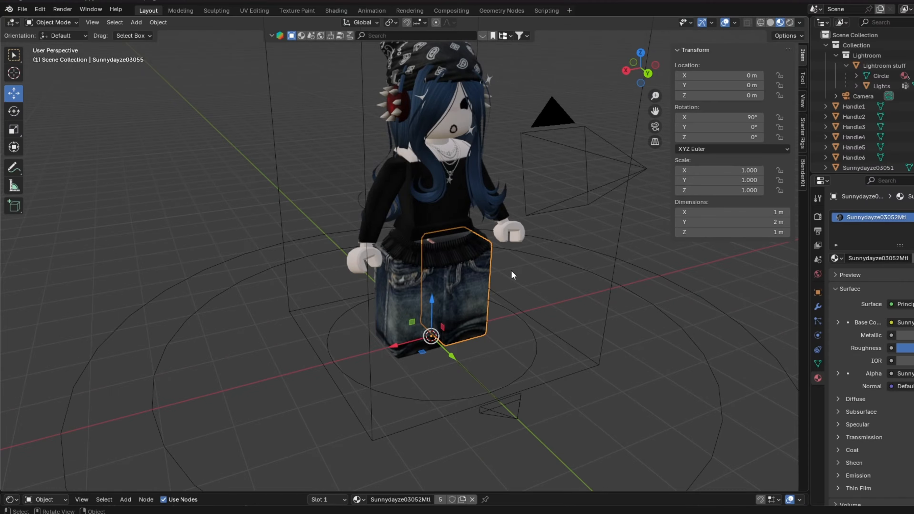
{"action": "key", "text": "Delete"}
{"action": "left_click", "coordinate": [411, 295]}
{"action": "key", "text": "Delete"}
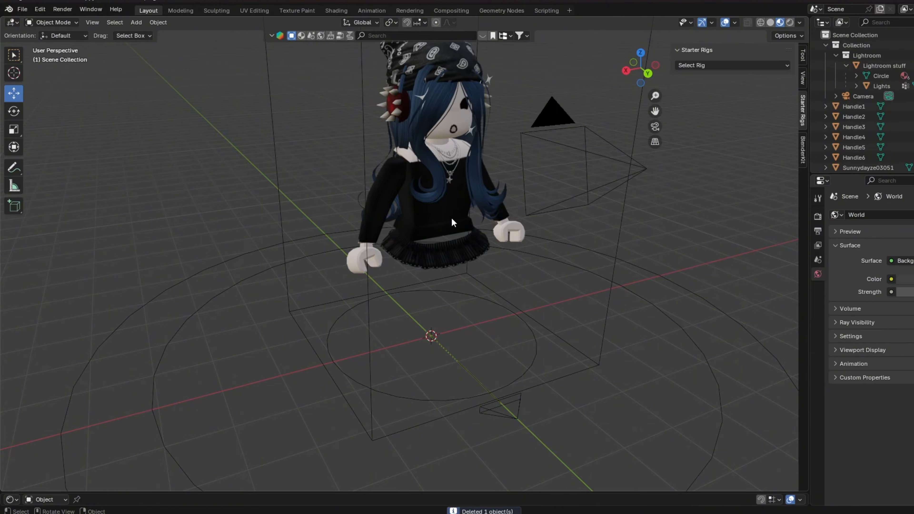
{"action": "left_click", "coordinate": [411, 219]}
{"action": "key", "text": "Delete"}
{"action": "left_click", "coordinate": [518, 226]}
{"action": "key", "text": "Delete"}
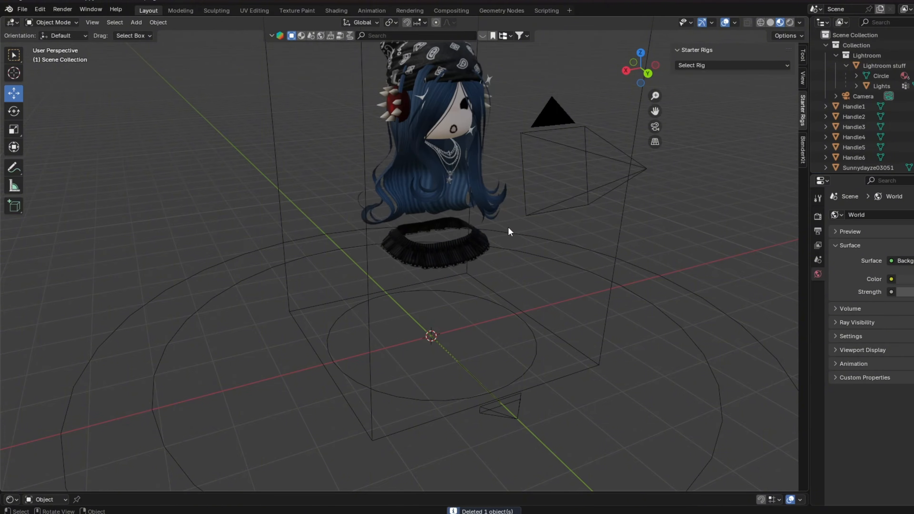
{"action": "middle_click_drag", "start_coordinate": [508, 229], "coordinate": [457, 186]}
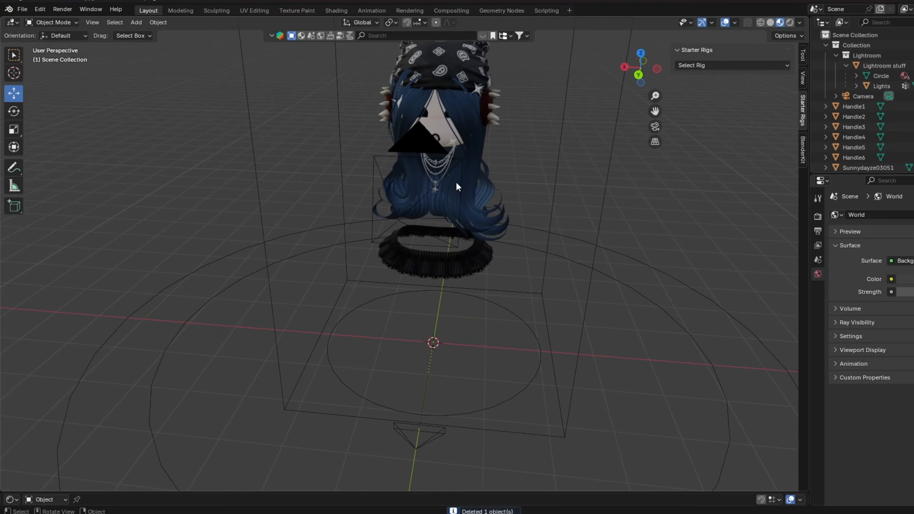
Select the necklace accessory hanging below the character's head
{"action": "middle_click_drag", "start_coordinate": [549, 180], "coordinate": [551, 143]}
{"action": "left_click", "coordinate": [451, 167]}
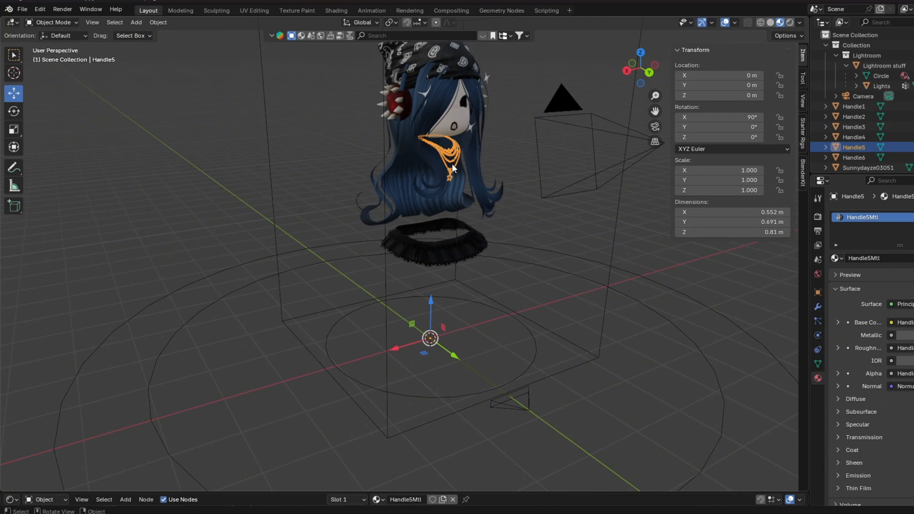
{"action": "right_click", "coordinate": [452, 163]}
{"action": "right_click", "coordinate": [449, 169]}
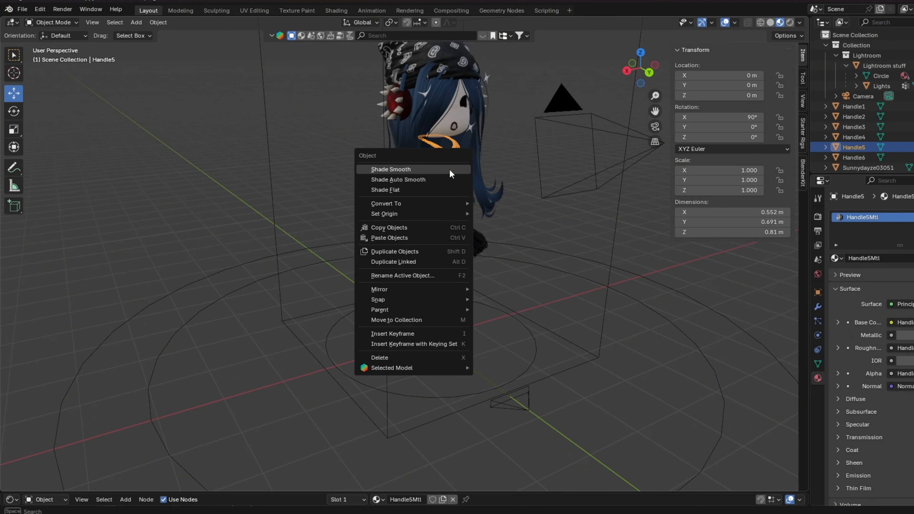
{"action": "mouse_move", "coordinate": [397, 213]}
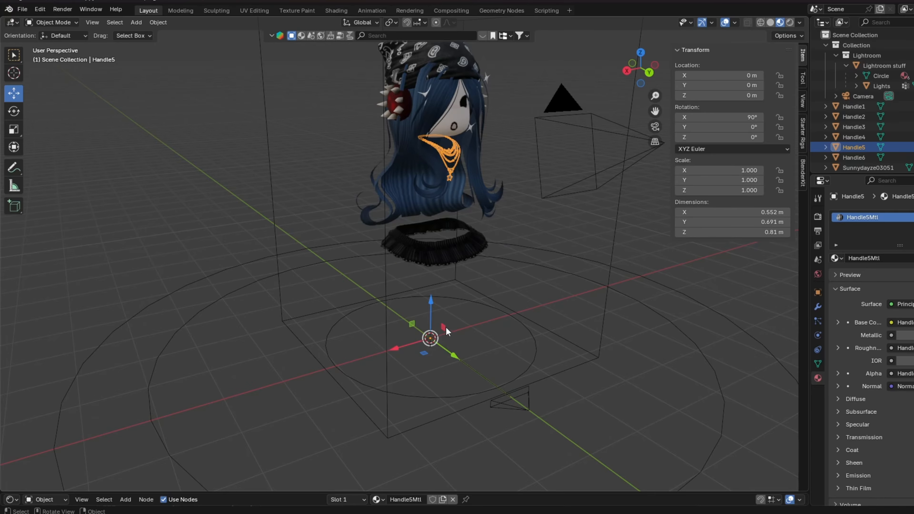
Try rotating the necklace about its origin at the world centre, and undo the rotation
{"action": "left_click", "coordinate": [14, 111]}
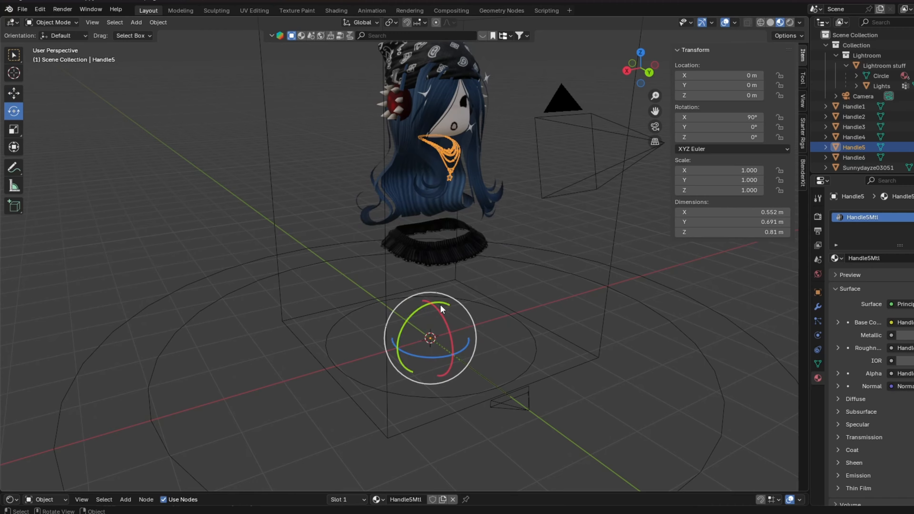
{"action": "mouse_move", "coordinate": [430, 337]}
{"action": "left_mouse_down"}
{"action": "mouse_move", "coordinate": [382, 356]}
{"action": "mouse_move", "coordinate": [364, 341]}
{"action": "mouse_move", "coordinate": [403, 335]}
{"action": "mouse_move", "coordinate": [381, 360]}
{"action": "mouse_move", "coordinate": [433, 342]}
{"action": "left_mouse_up"}
{"action": "key", "text": "ctrl+z"}
Set the necklace's origin to its geometry
{"action": "right_click", "coordinate": [446, 157]}
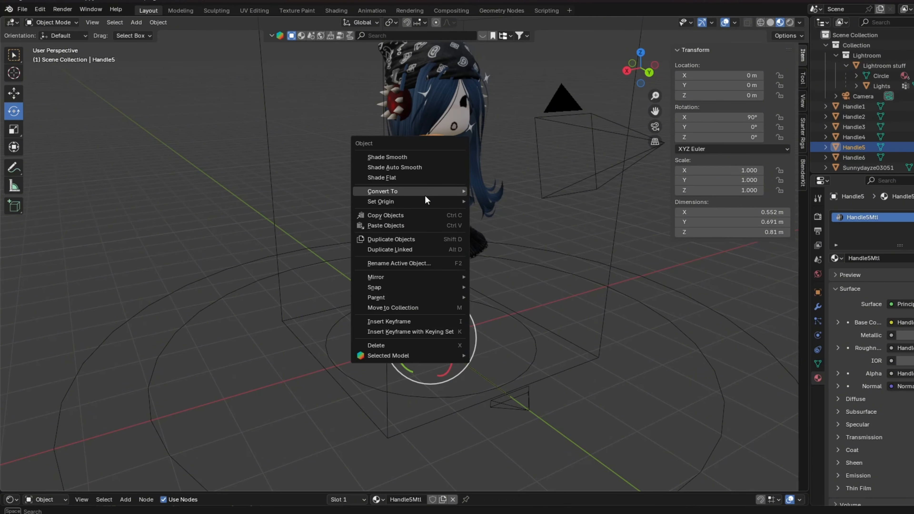
{"action": "mouse_move", "coordinate": [412, 201]}
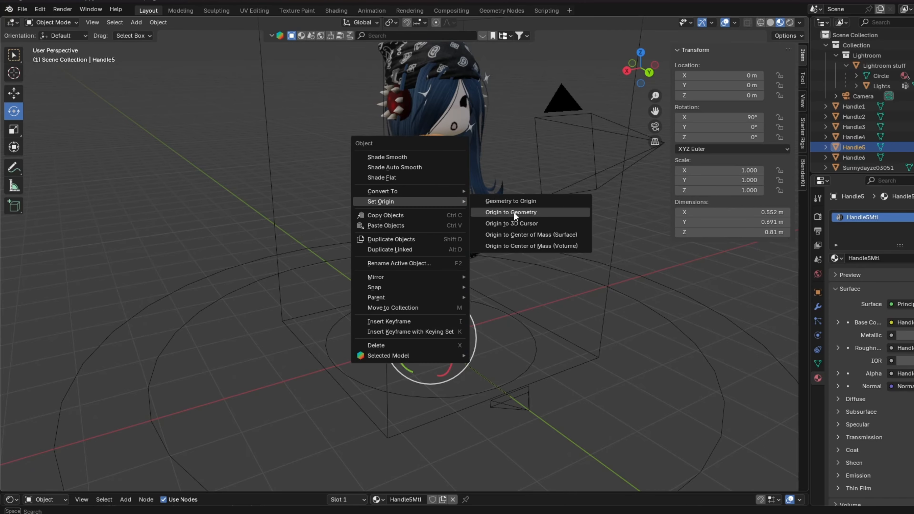
{"action": "left_click", "coordinate": [529, 212]}
Test a rotation of the necklace about its own centre, undo it and deselect the necklace
{"action": "middle_click_drag", "start_coordinate": [577, 153], "coordinate": [552, 137]}
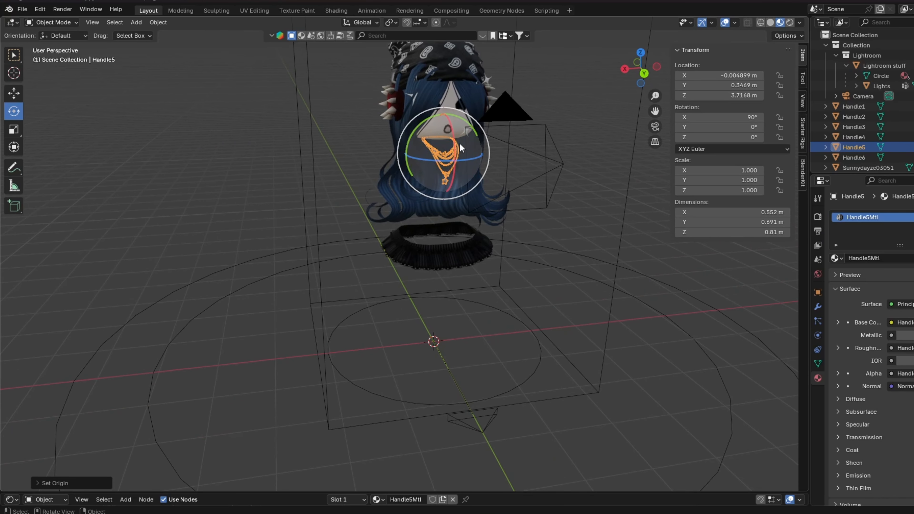
{"action": "left_click_drag", "start_coordinate": [448, 131], "coordinate": [498, 125]}
{"action": "key", "text": "ctrl+z"}
{"action": "left_click", "coordinate": [540, 231]}
Set the origin of the black ruffled waist accessory to its geometry, and deselect it
{"action": "mouse_move", "coordinate": [437, 194]}
{"action": "middle_mouse_down"}
{"action": "mouse_move", "coordinate": [485, 196]}
{"action": "mouse_move", "coordinate": [454, 191]}
{"action": "middle_mouse_up"}
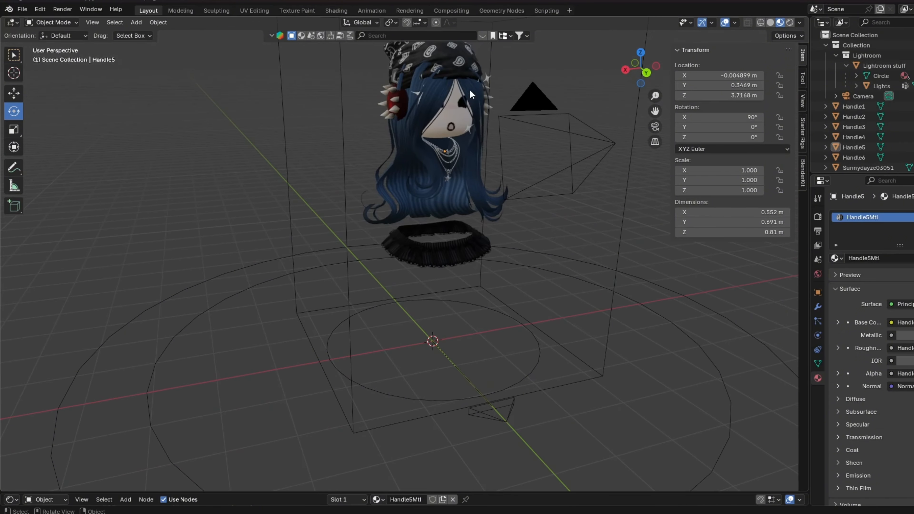
{"action": "left_click", "coordinate": [453, 250]}
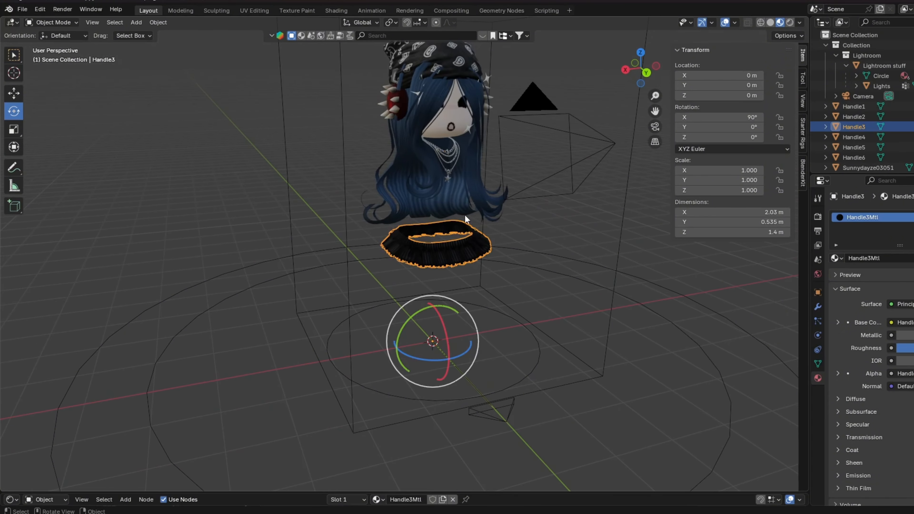
{"action": "right_click", "coordinate": [434, 258]}
{"action": "mouse_move", "coordinate": [435, 258]}
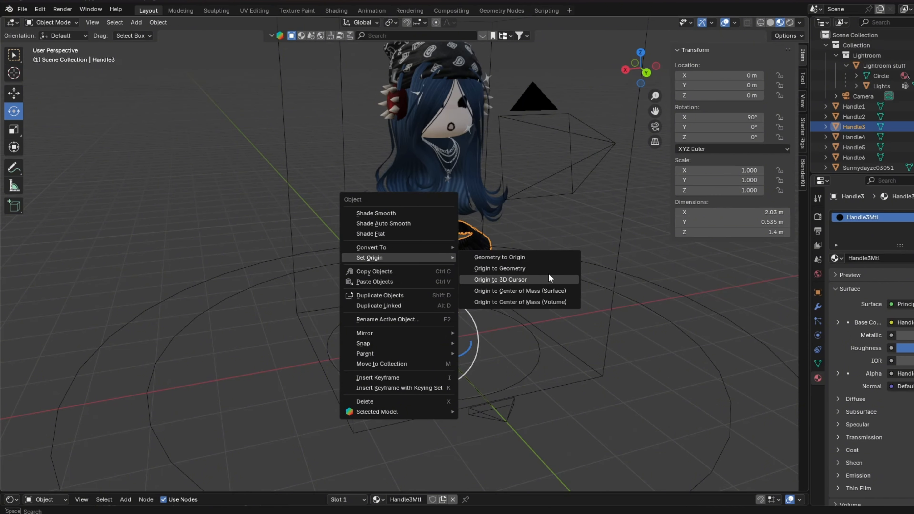
{"action": "left_click", "coordinate": [554, 269]}
{"action": "left_click", "coordinate": [220, 214]}
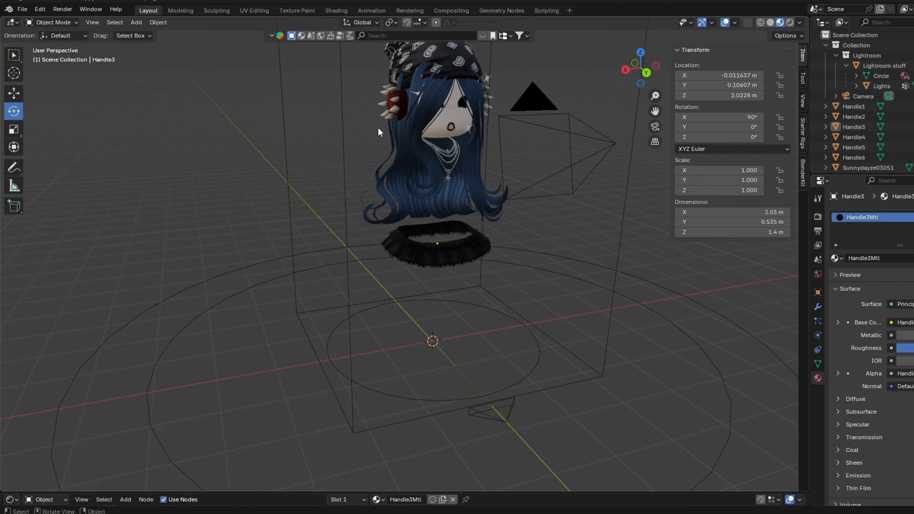
Try setting the origin of the head alone to its geometry, and undo the change
{"action": "left_click", "coordinate": [443, 109]}
{"action": "middle_click_drag", "start_coordinate": [448, 117], "coordinate": [470, 200]}
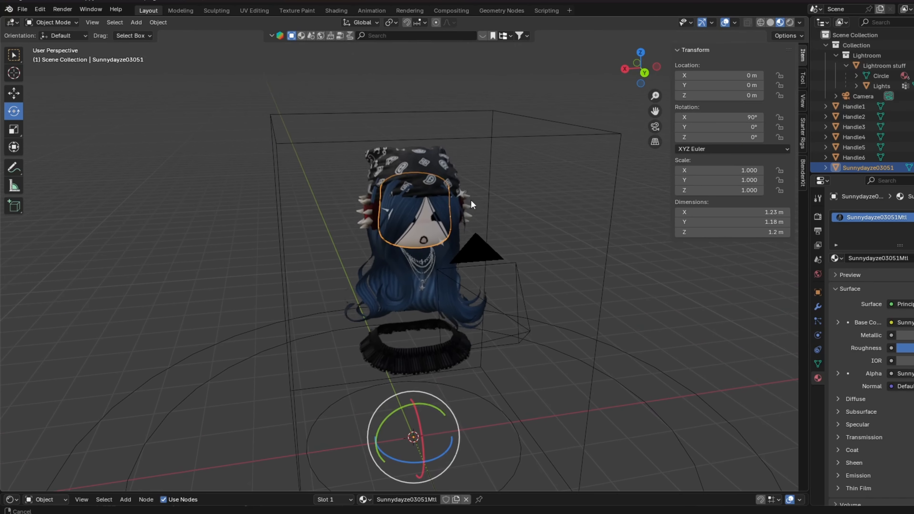
{"action": "scroll", "coordinate": [469, 206], "scroll_direction": "up", "scroll_amount": 2}
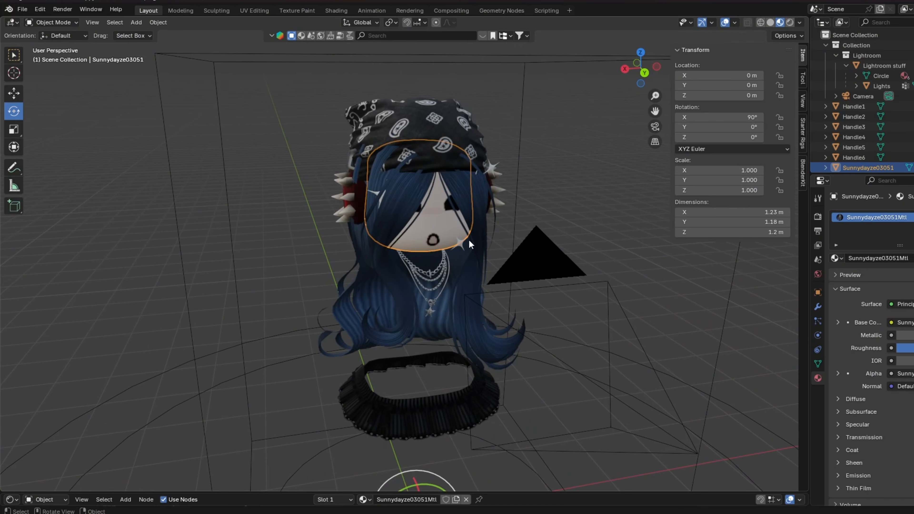
{"action": "left_click", "coordinate": [493, 169], "text": "shift"}
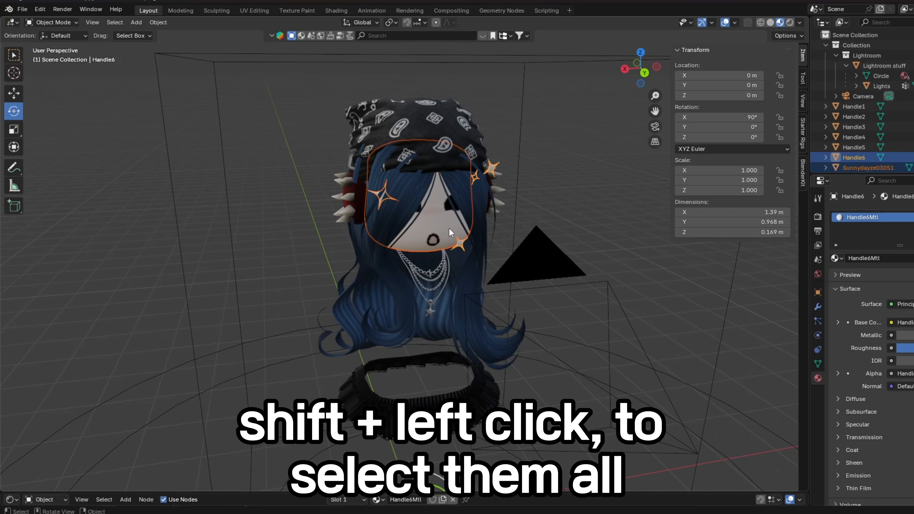
{"action": "left_click", "coordinate": [443, 234]}
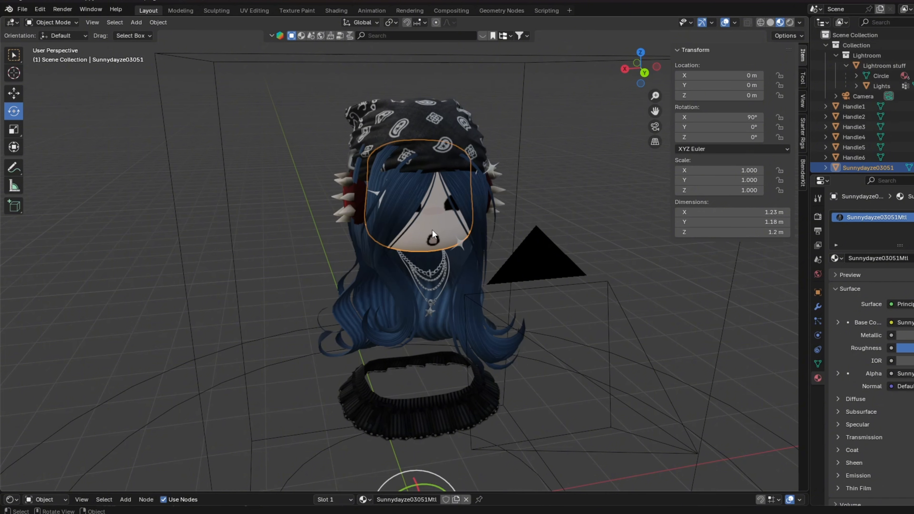
{"action": "right_click", "coordinate": [438, 200]}
{"action": "mouse_move", "coordinate": [452, 200]}
{"action": "left_click", "coordinate": [510, 209]}
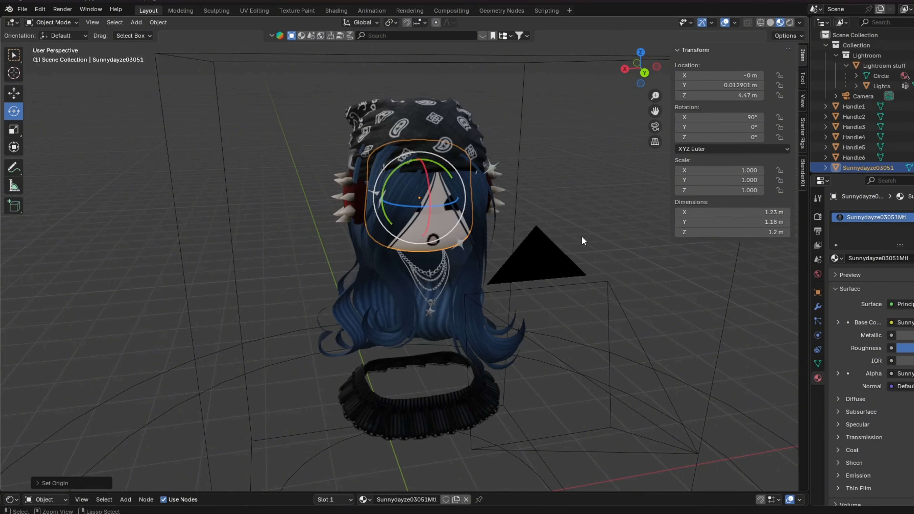
{"action": "key", "text": "ctrl+z"}
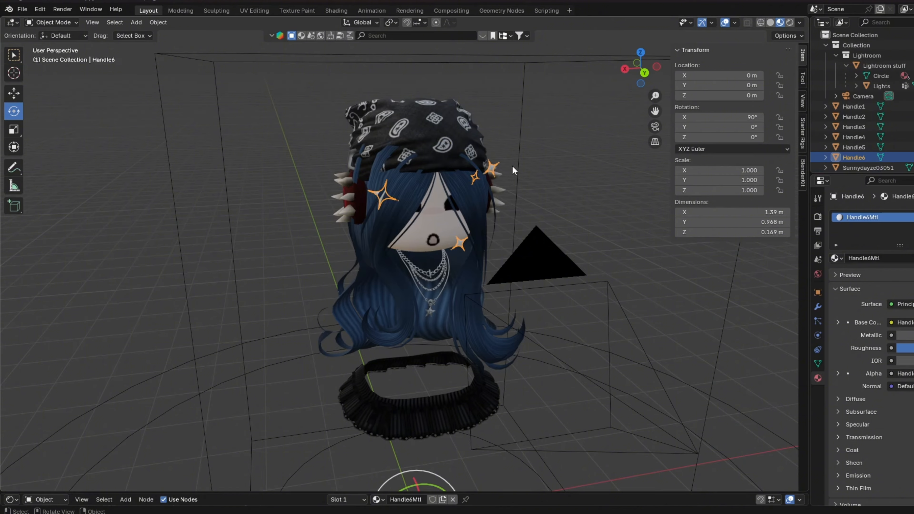
Select the head, sparkles, hair, spiked ear accessory and bandana together, and put them in a new collection
{"action": "left_click", "coordinate": [444, 226]}
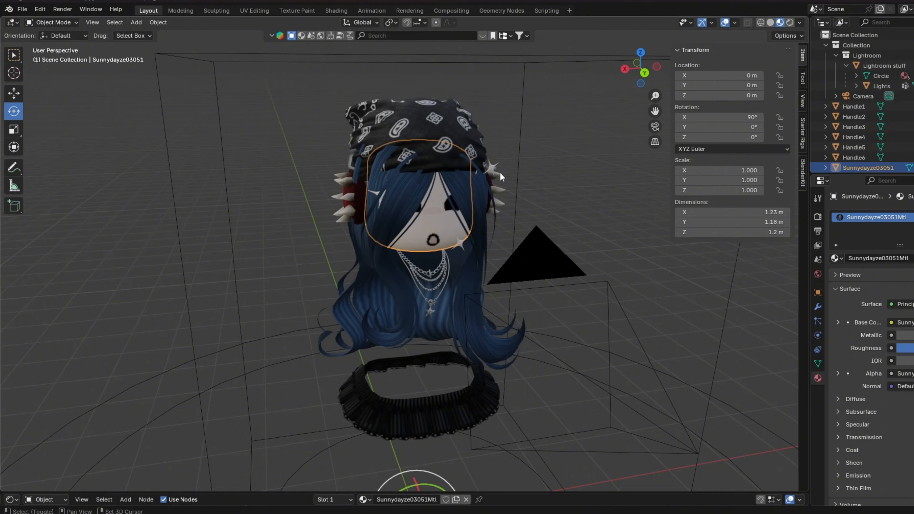
{"action": "left_click", "coordinate": [490, 166], "text": "shift"}
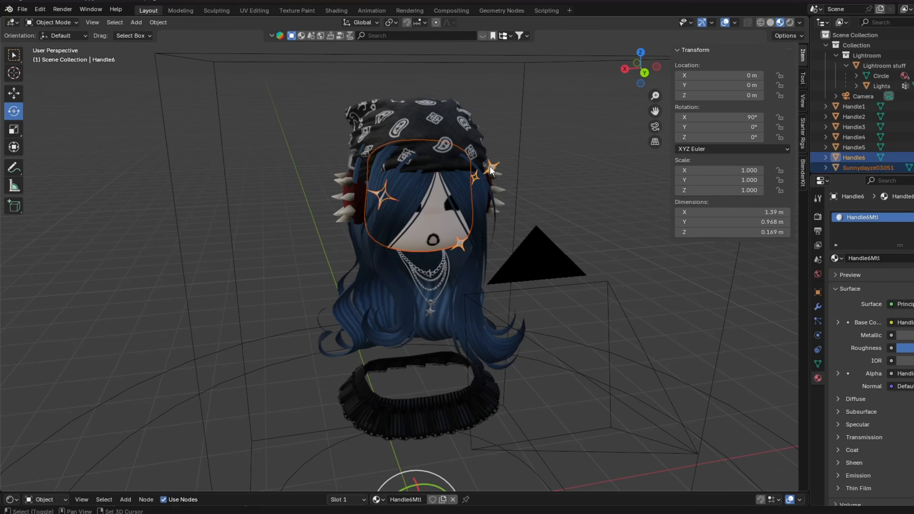
{"action": "left_click", "coordinate": [476, 212], "text": "shift"}
{"action": "left_click", "coordinate": [429, 123], "text": "shift"}
{"action": "left_click", "coordinate": [430, 124], "text": "shift"}
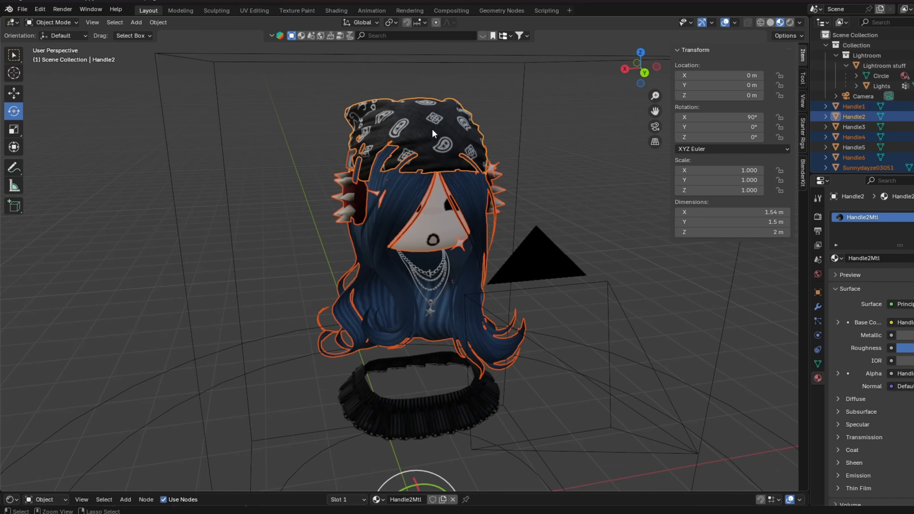
{"action": "key", "text": "ctrl+g"}
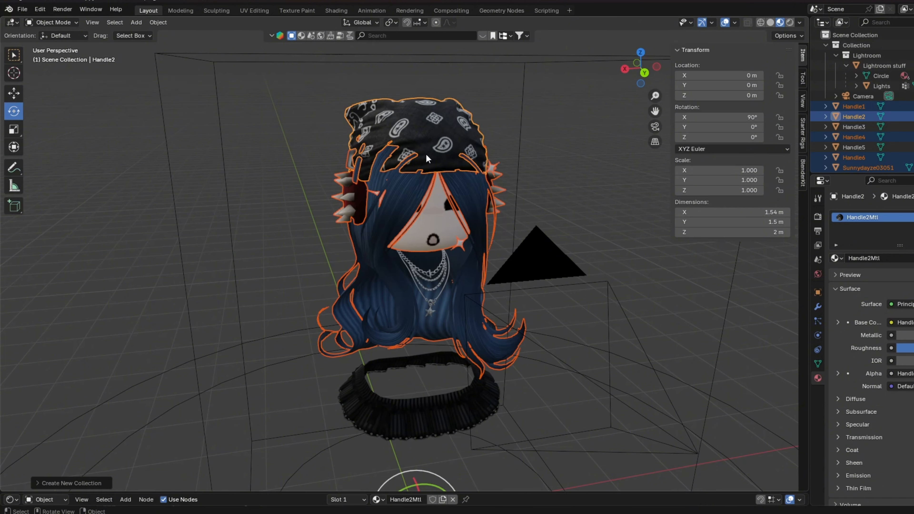
Try joining the selected head and its accessories into one object, and undo the join
{"action": "key", "text": "ctrl+j"}
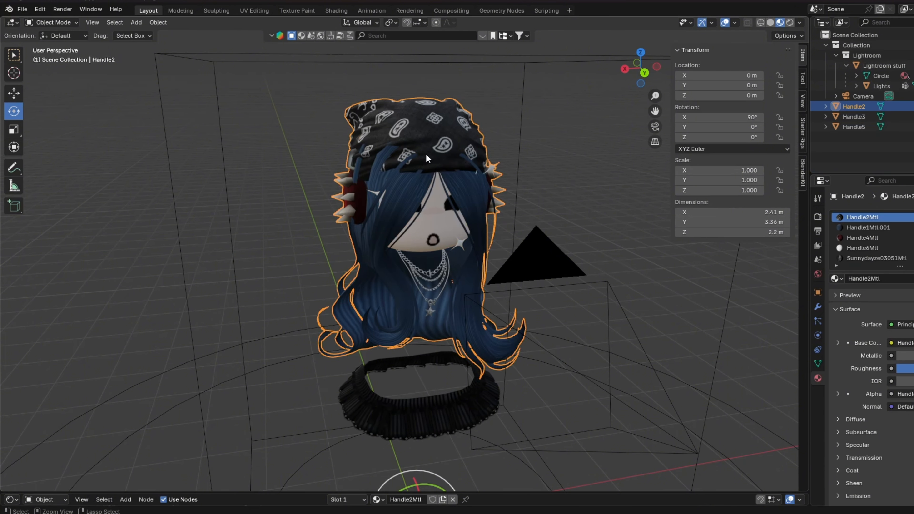
{"action": "key", "text": "ctrl+z"}
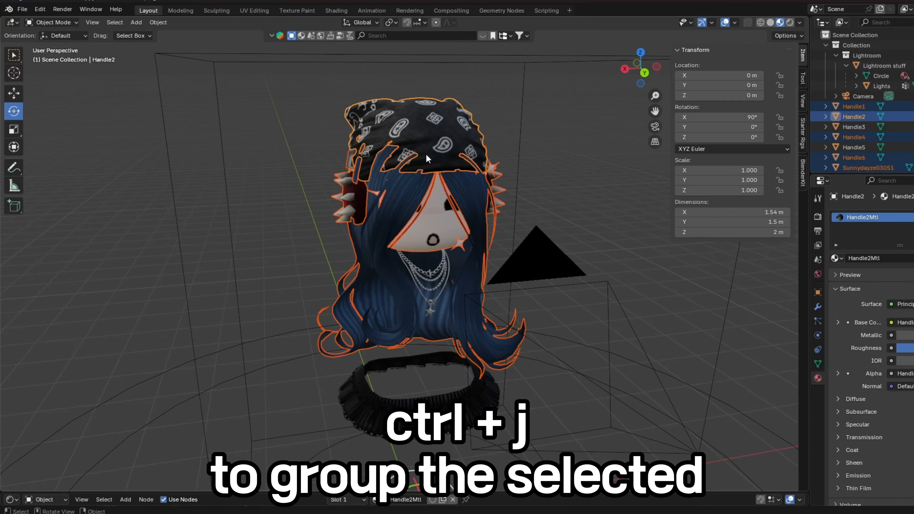
Join the selected head and its accessories into one object, and set its origin to its geometry
{"action": "key", "text": "ctrl+j"}
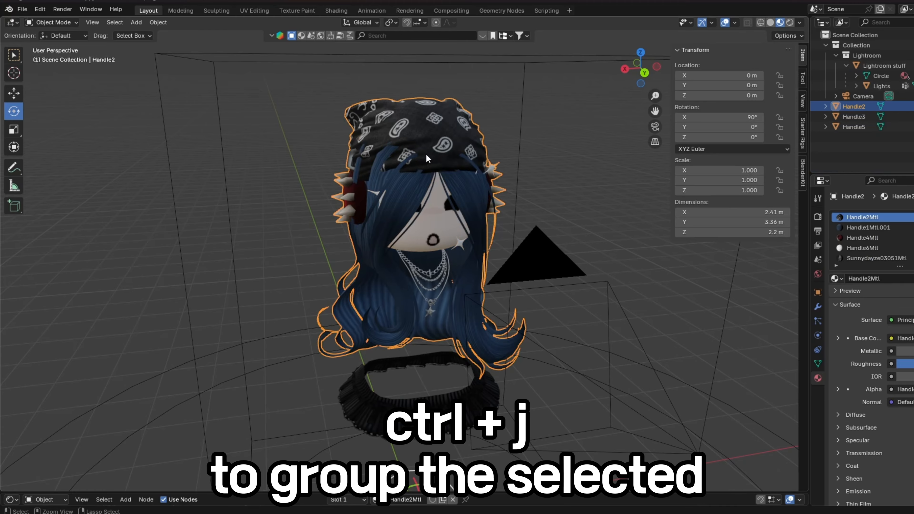
{"action": "right_click", "coordinate": [417, 210]}
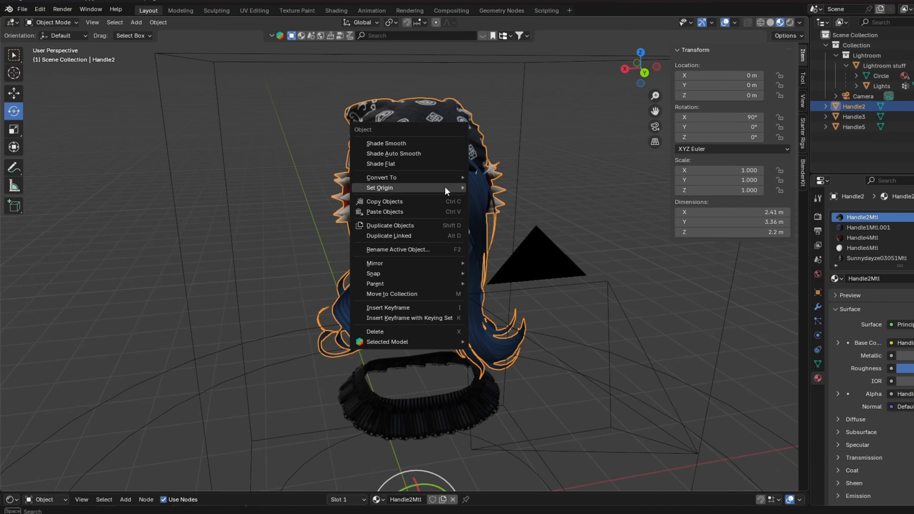
{"action": "mouse_move", "coordinate": [444, 189]}
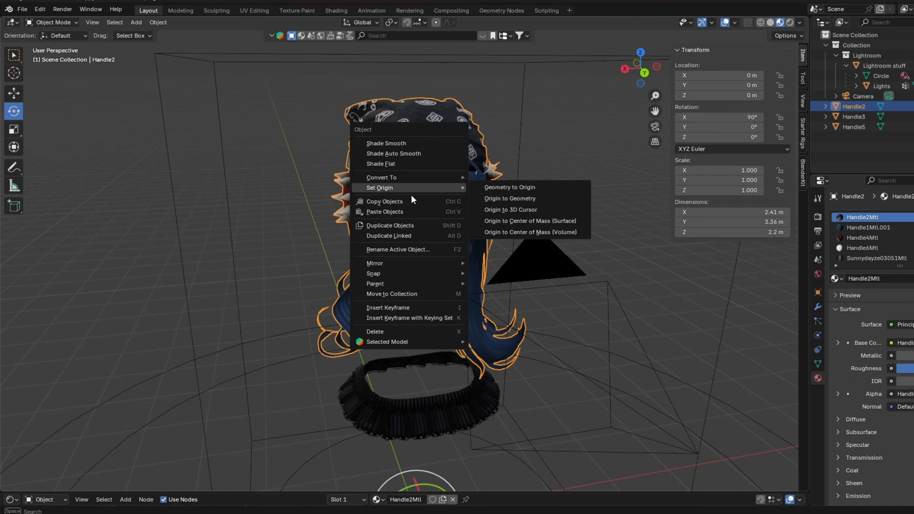
{"action": "left_click", "coordinate": [517, 198]}
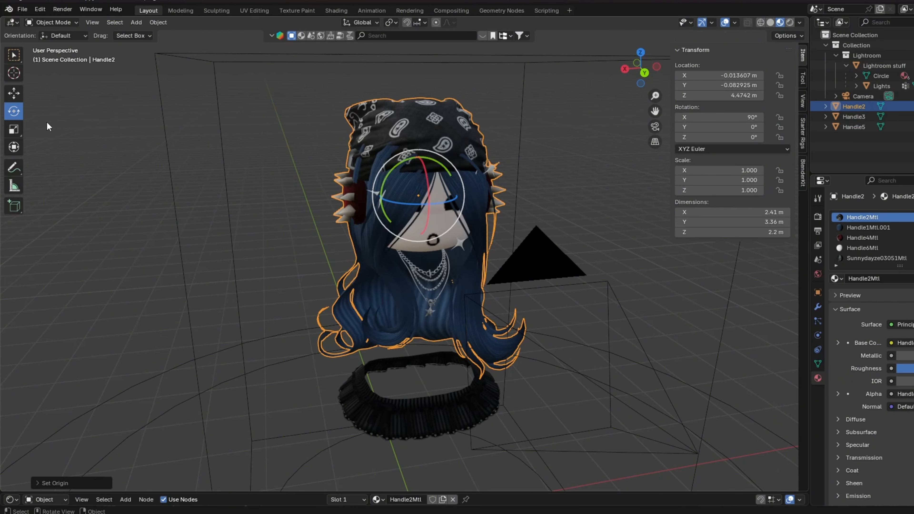
Try moving the joined head object about 4 m along the X axis, undo the move, and deselect it
{"action": "left_click", "coordinate": [17, 97]}
{"action": "left_click_drag", "start_coordinate": [367, 197], "coordinate": [1, 217]}
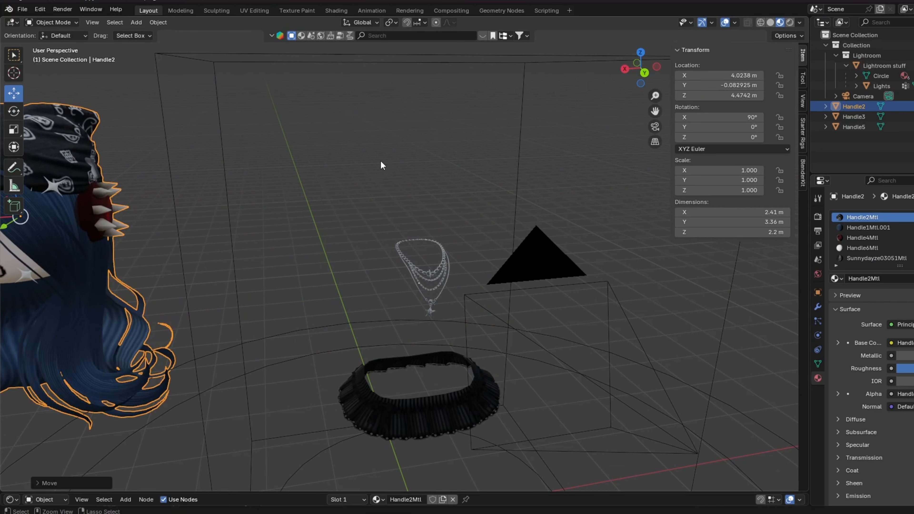
{"action": "key", "text": "ctrl+z"}
{"action": "middle_click_drag", "start_coordinate": [532, 188], "coordinate": [549, 175]}
{"action": "left_click", "coordinate": [548, 152]}
{"action": "scroll", "coordinate": [550, 151], "scroll_direction": "down", "scroll_amount": 2}
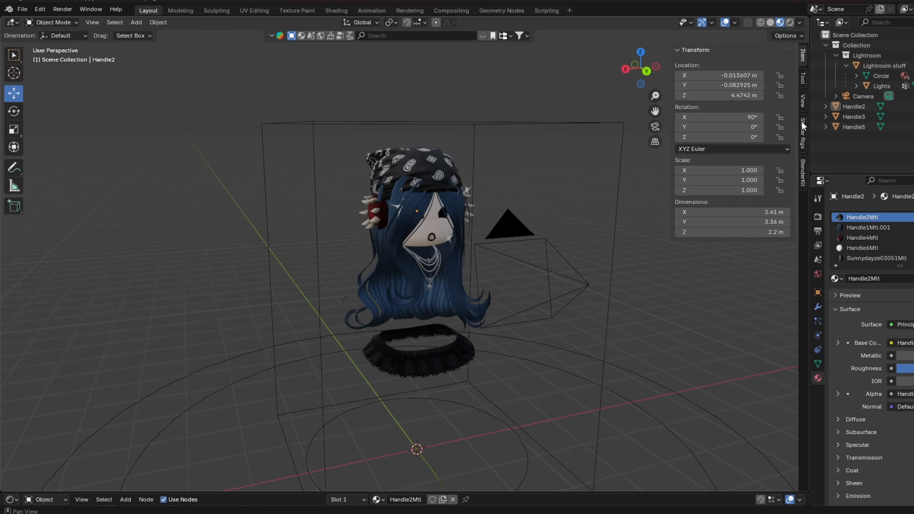
Add the Starter Woman Rig from the Starter Rigs add-on
{"action": "left_click", "coordinate": [801, 137]}
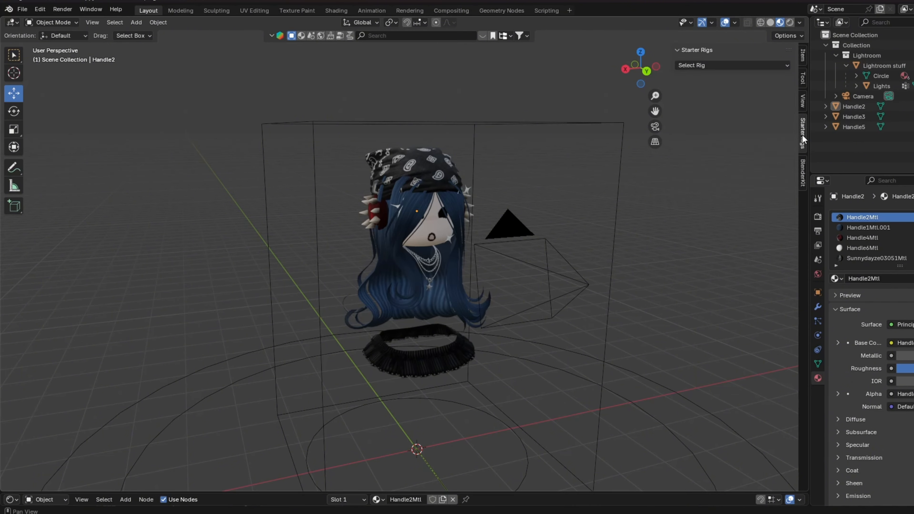
{"action": "left_click", "coordinate": [705, 66]}
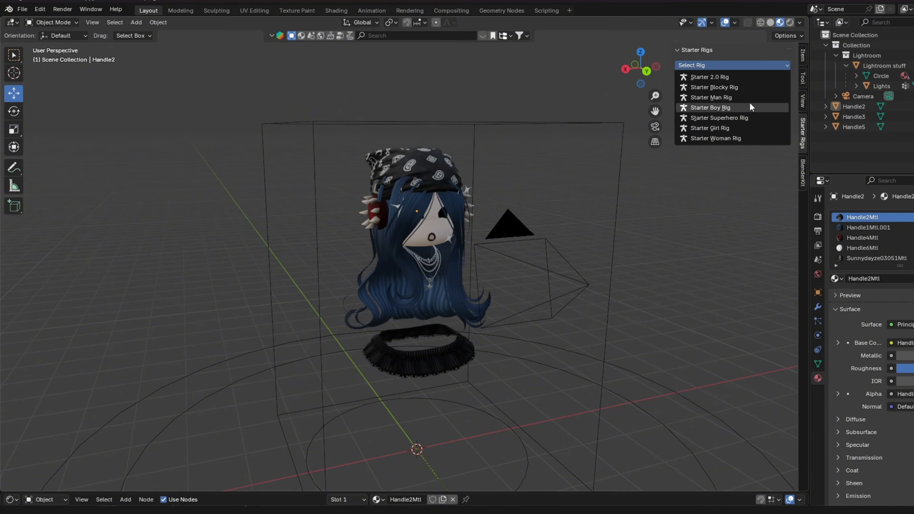
{"action": "left_click", "coordinate": [736, 139]}
{"action": "scroll", "coordinate": [377, 243], "scroll_direction": "up", "scroll_amount": 2}
{"action": "middle_click_drag", "start_coordinate": [446, 418], "coordinate": [429, 396]}
{"action": "left_click", "coordinate": [452, 362]}
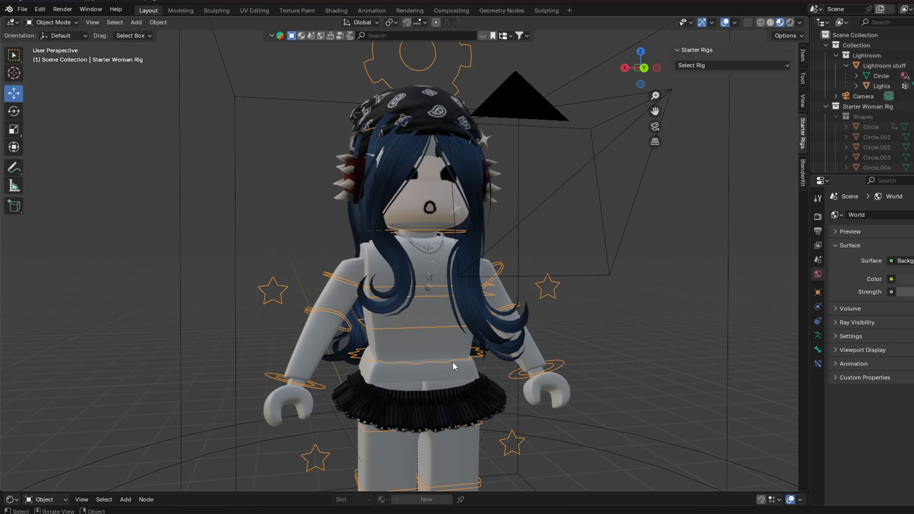
Delete the starter rig's own head mesh that overlaps the imported character head
{"action": "scroll", "coordinate": [453, 308], "scroll_direction": "up", "scroll_amount": 4}
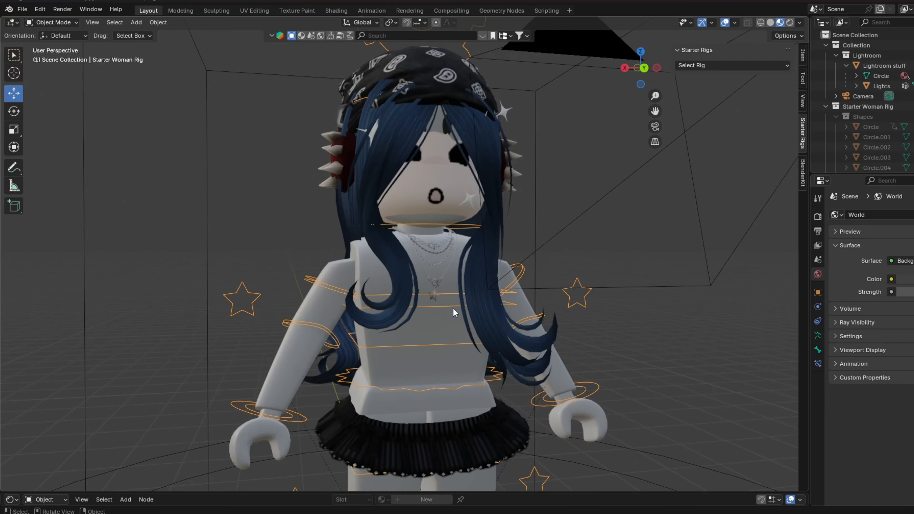
{"action": "left_click", "coordinate": [451, 196]}
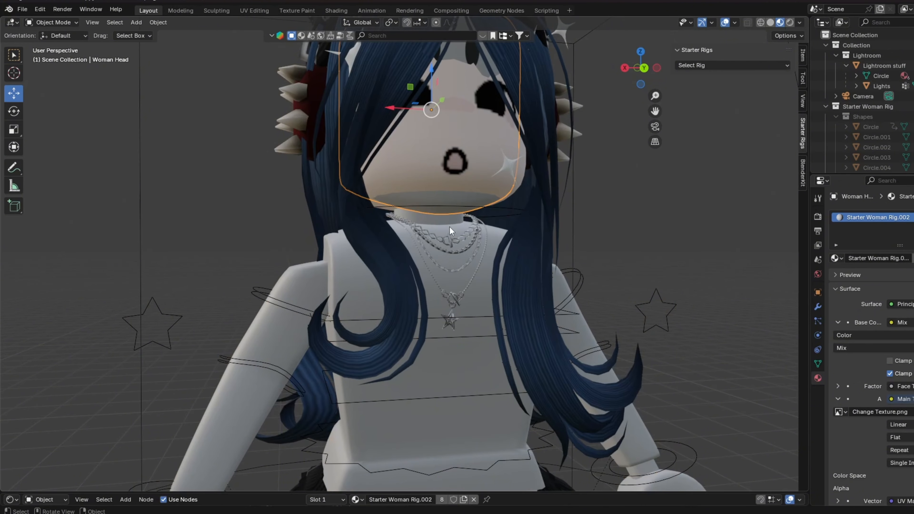
{"action": "key", "text": "Delete"}
{"action": "scroll", "coordinate": [449, 229], "scroll_direction": "down", "scroll_amount": 2}
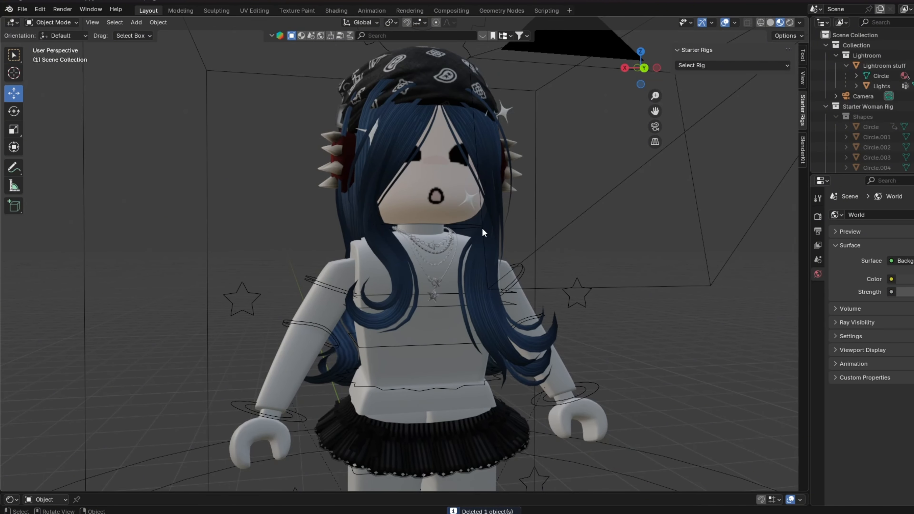
Select the Starter Woman Rig and scale it along the global X axis to about 0.75
{"action": "left_click", "coordinate": [449, 292]}
{"action": "middle_click_drag", "start_coordinate": [518, 288], "coordinate": [512, 283]}
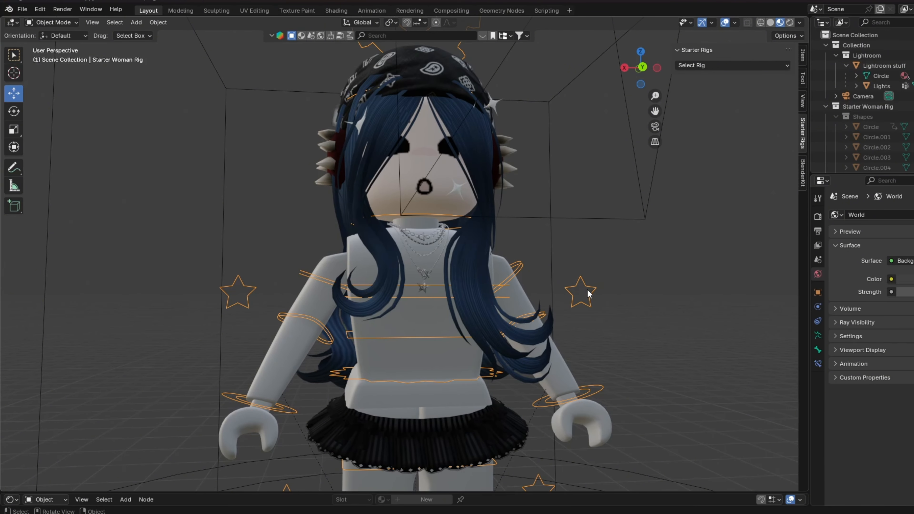
{"action": "key", "text": "s"}
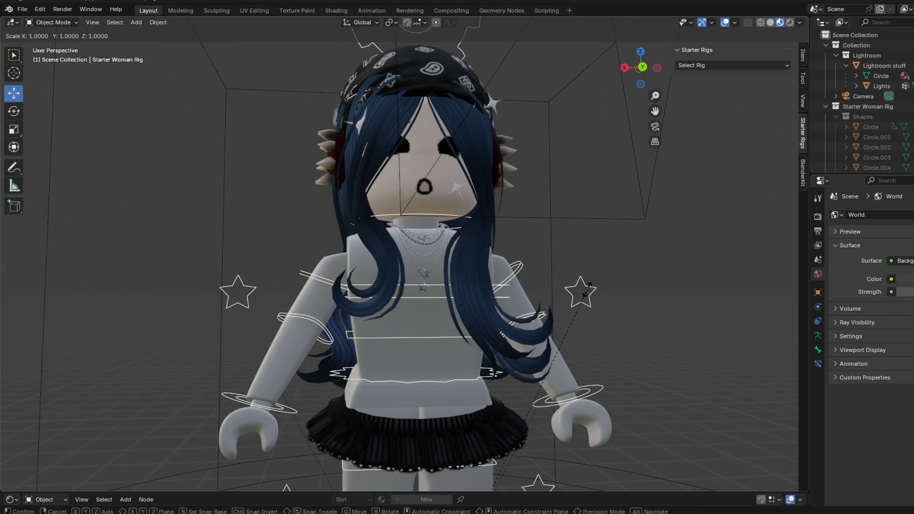
{"action": "key", "text": "x"}
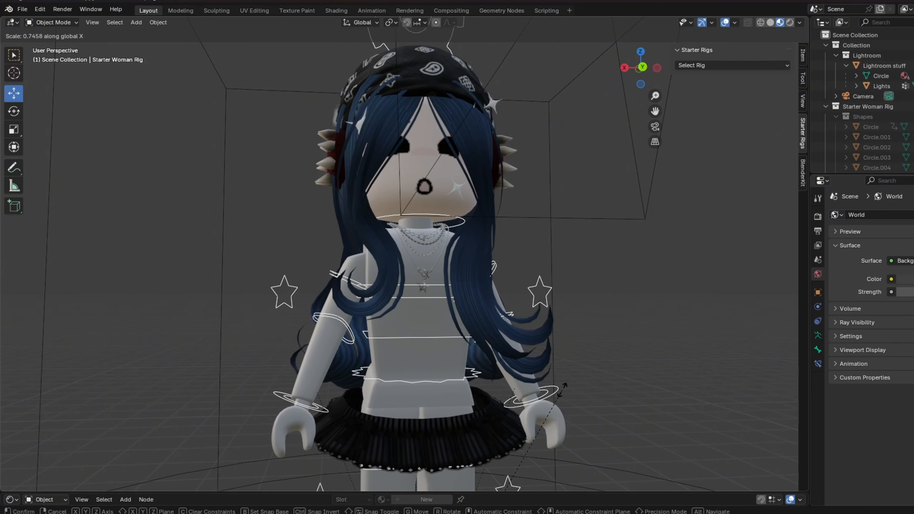
{"action": "left_click", "coordinate": [564, 389]}
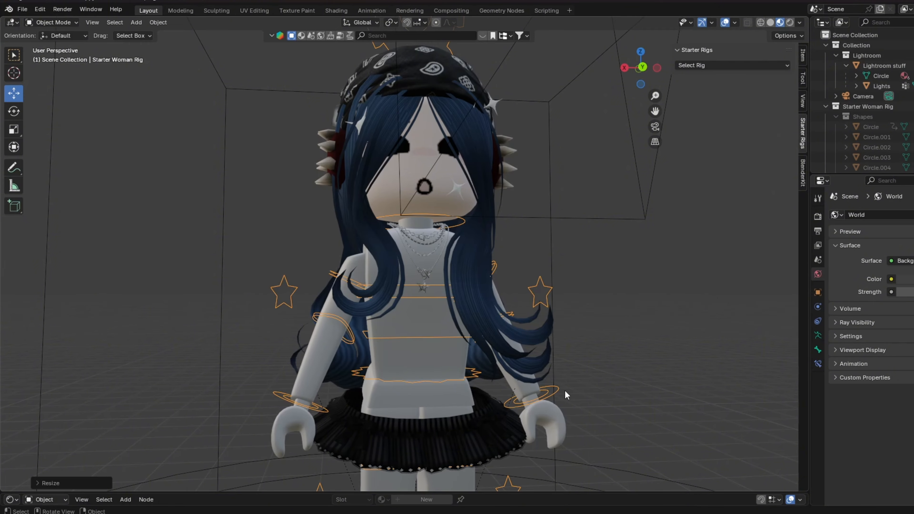
Raise the black ruffled waist accessory about 0.31 m along the Z axis
{"action": "left_click", "coordinate": [470, 434]}
{"action": "left_click_drag", "start_coordinate": [419, 395], "coordinate": [445, 359]}
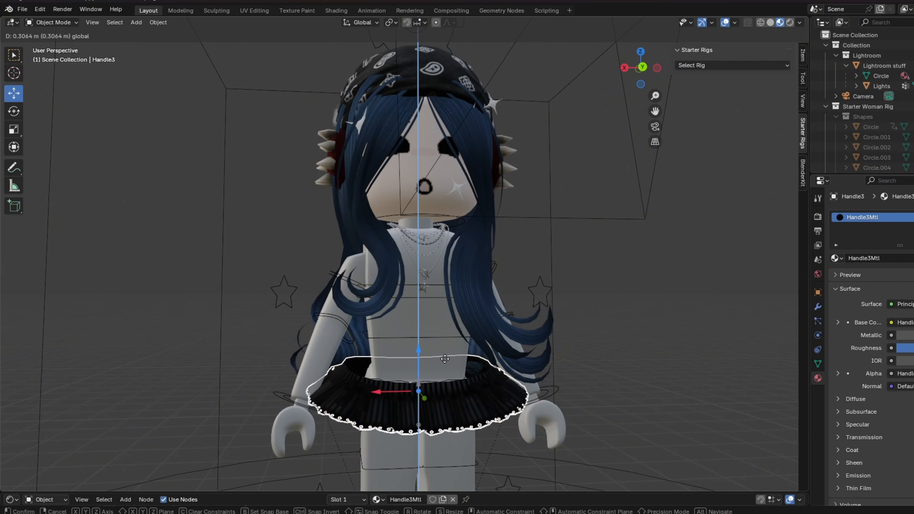
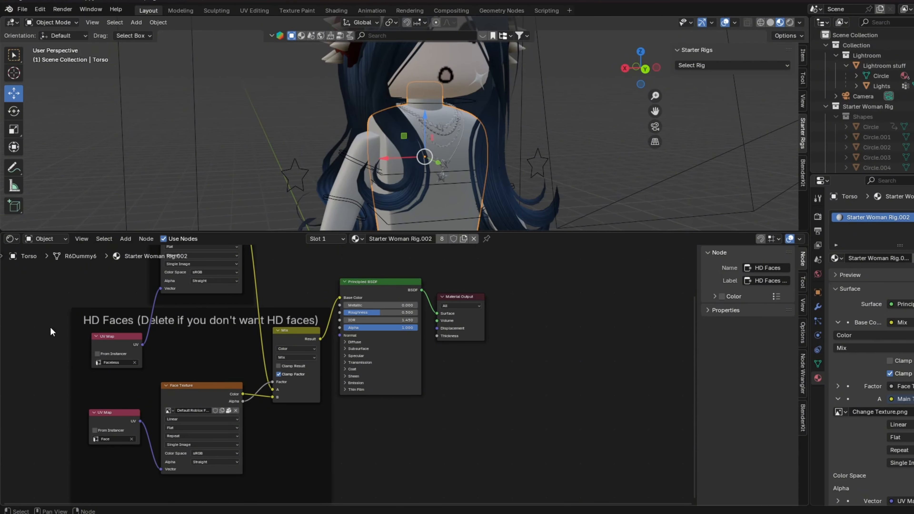
Delete the HD Faces frame with its UV Map, Face Texture and Mix nodes from the torso's material
{"action": "left_click_drag", "start_coordinate": [50, 328], "coordinate": [306, 462]}
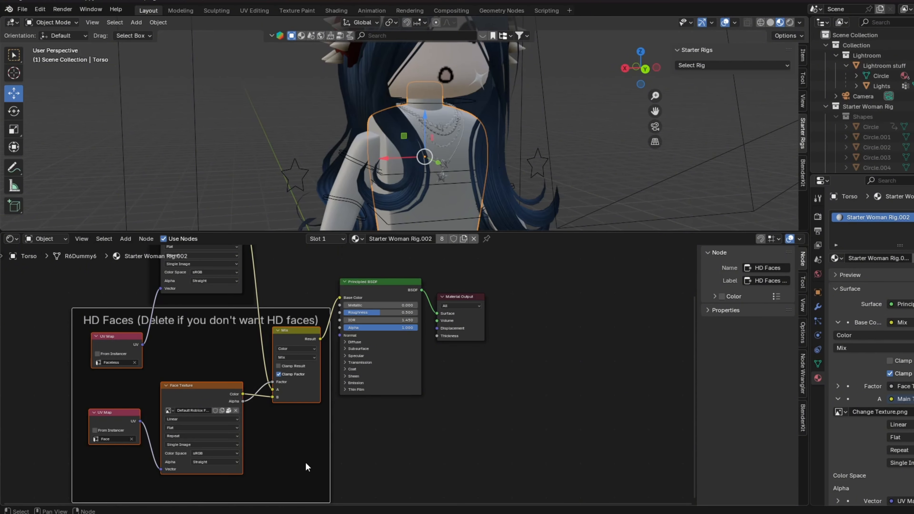
{"action": "key", "text": "Delete"}
{"action": "middle_click_drag", "start_coordinate": [263, 351], "coordinate": [261, 419]}
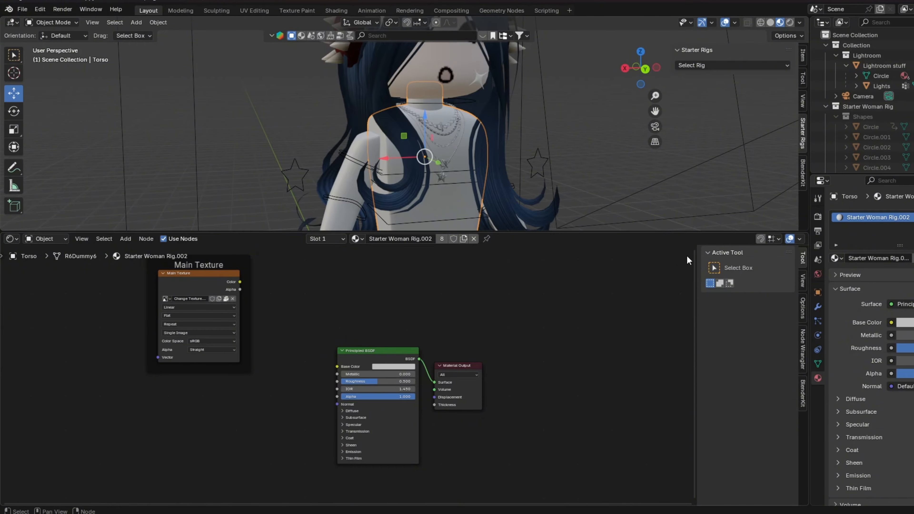
Compare the character in solid, rendered and wireframe viewport shading, and return to Material Preview
{"action": "left_click", "coordinate": [769, 22]}
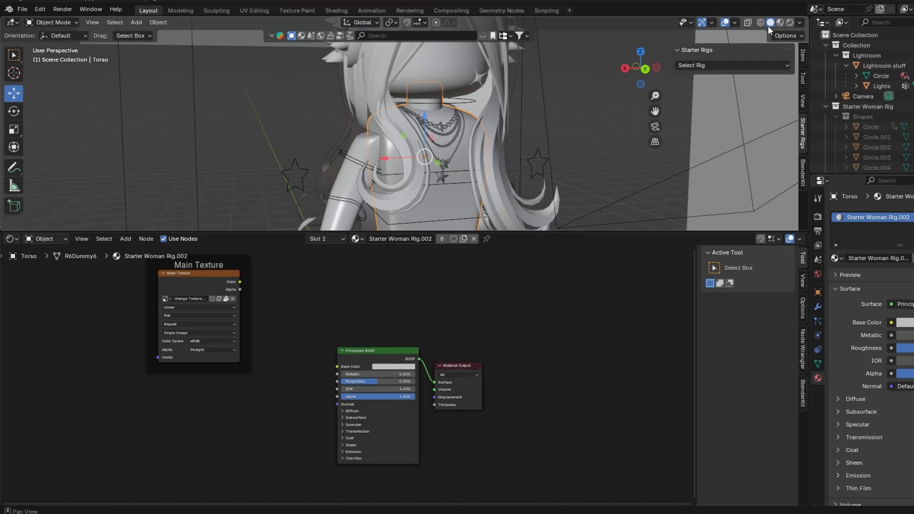
{"action": "left_click", "coordinate": [780, 23]}
{"action": "left_click", "coordinate": [770, 23]}
{"action": "left_click", "coordinate": [780, 22]}
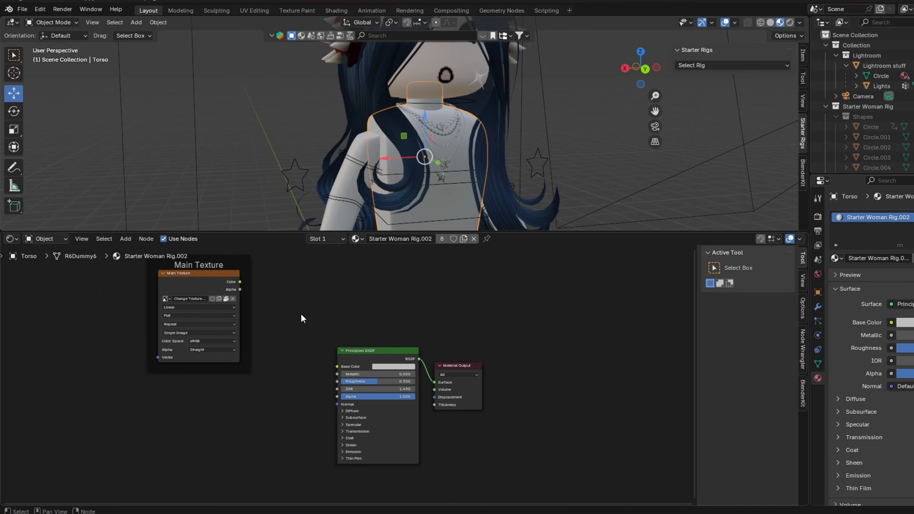
{"action": "left_click", "coordinate": [771, 23]}
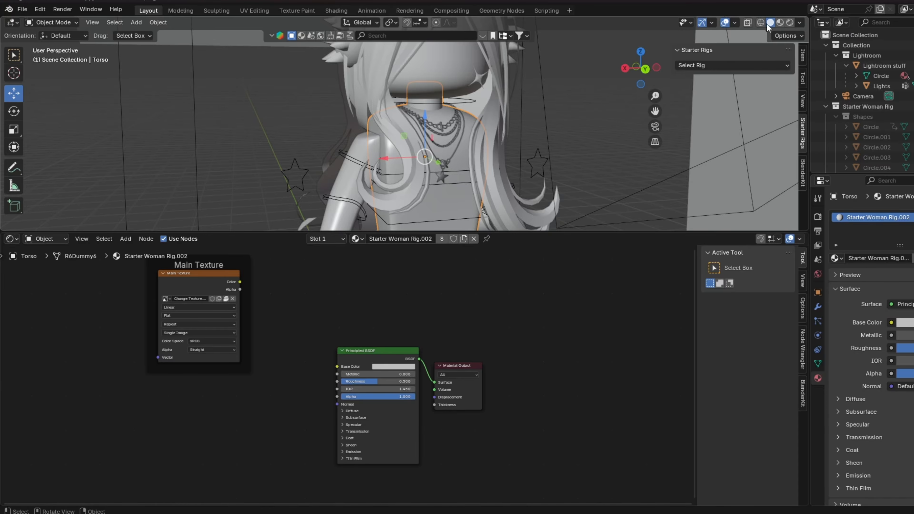
{"action": "left_click", "coordinate": [779, 23]}
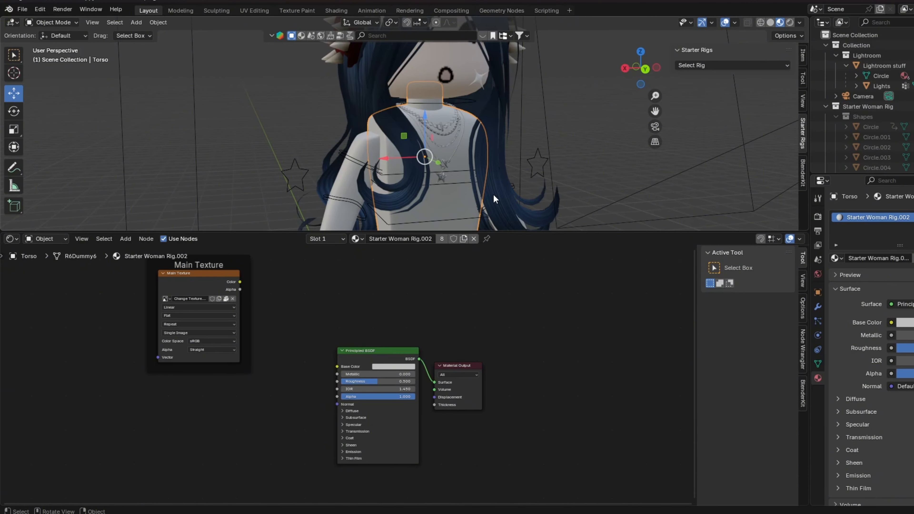
{"action": "left_click", "coordinate": [790, 22]}
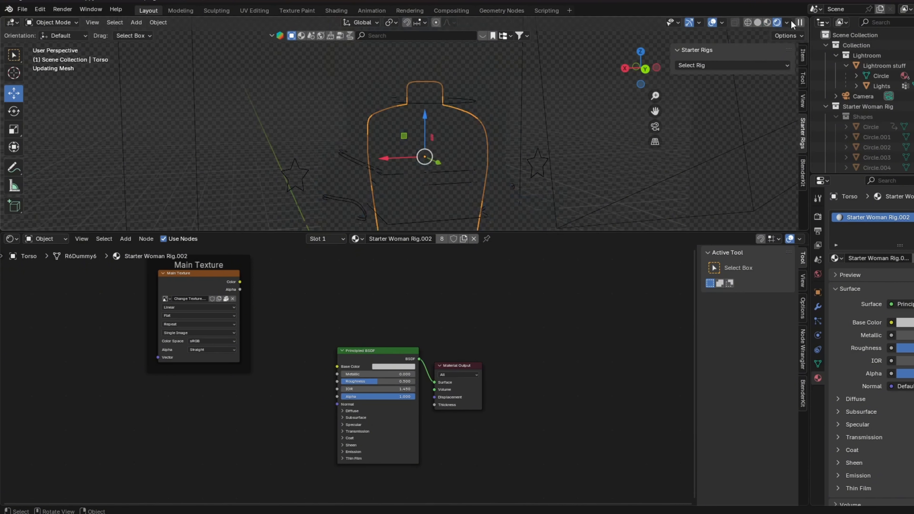
{"action": "middle_click_drag", "start_coordinate": [567, 120], "coordinate": [594, 123]}
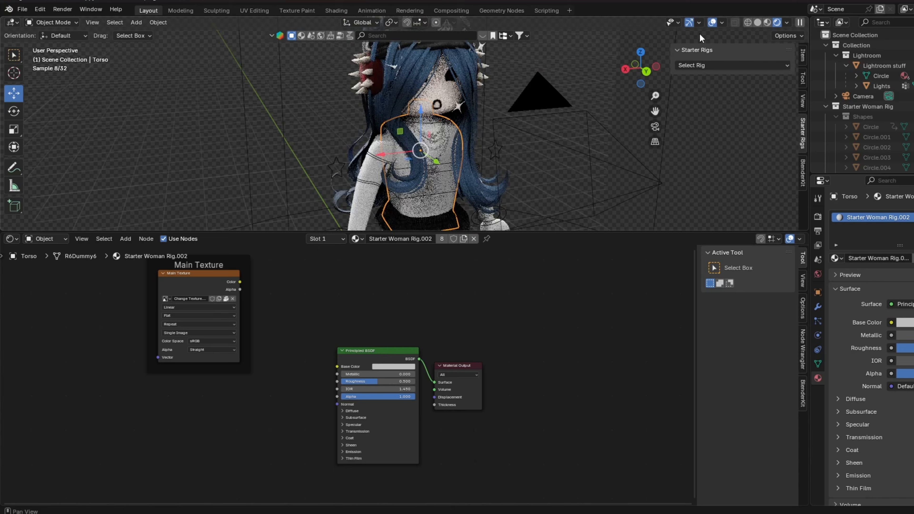
{"action": "left_click", "coordinate": [748, 22]}
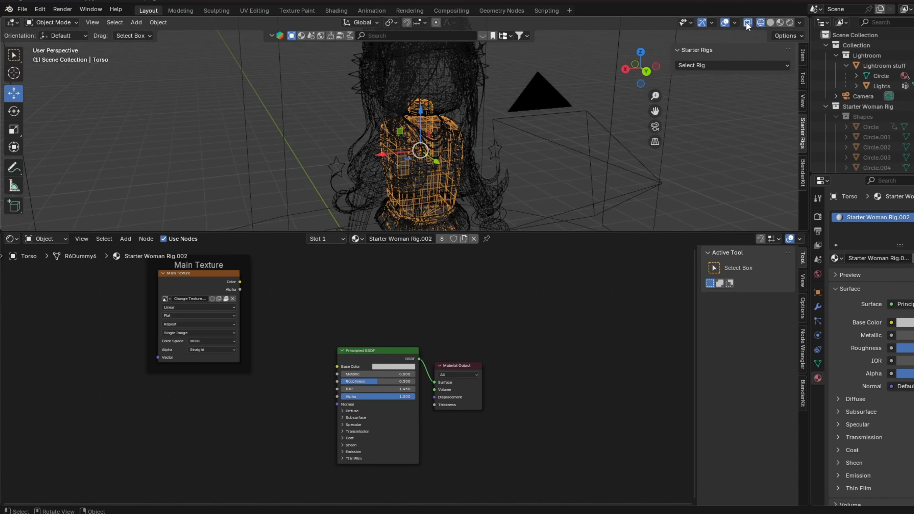
{"action": "left_click", "coordinate": [780, 22]}
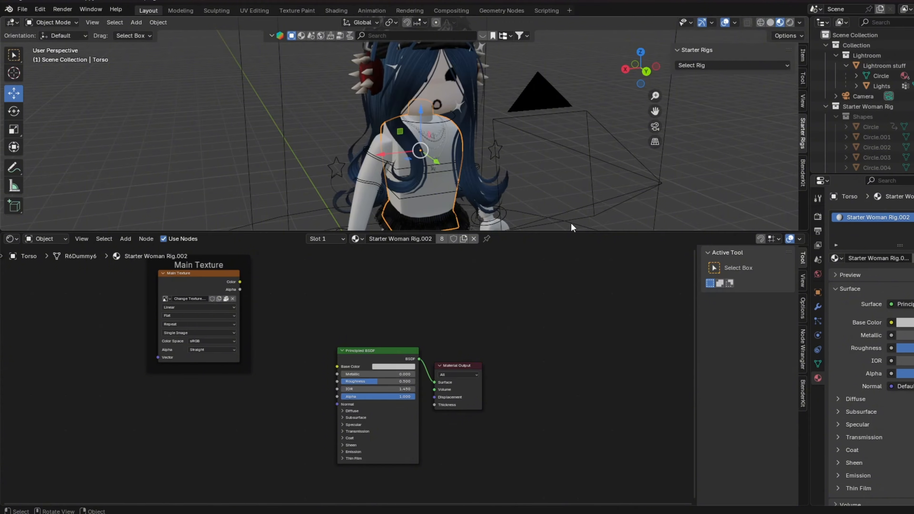
Load the Sunnydayze03052 image into the Main Texture node, and connect its Color output to the Principled BSDF's Base Color
{"action": "scroll", "coordinate": [467, 218], "scroll_direction": "up", "scroll_amount": 3}
{"action": "middle_click_drag", "start_coordinate": [547, 132], "coordinate": [549, 91]}
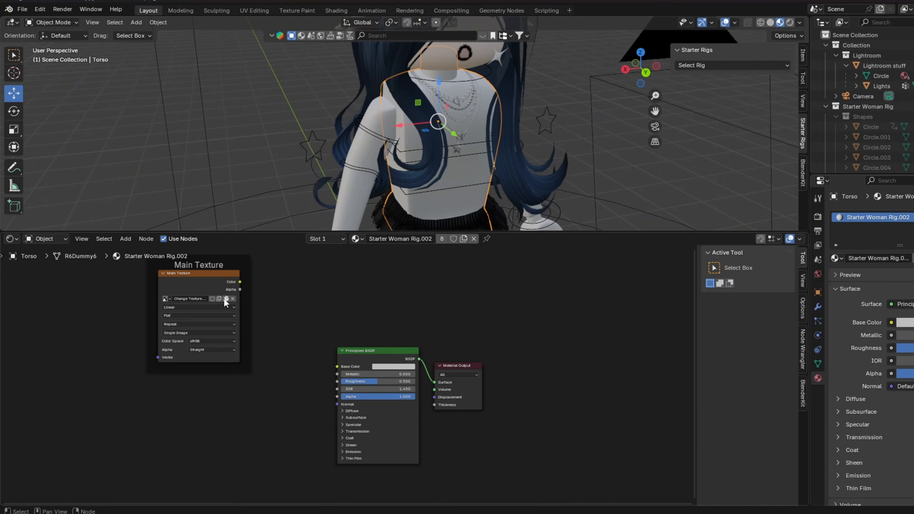
{"action": "left_click", "coordinate": [232, 298]}
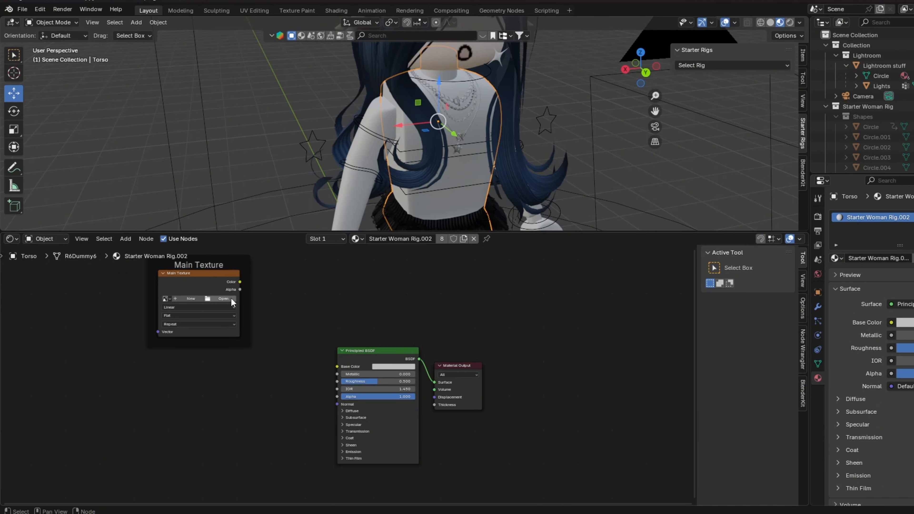
{"action": "left_click", "coordinate": [230, 299]}
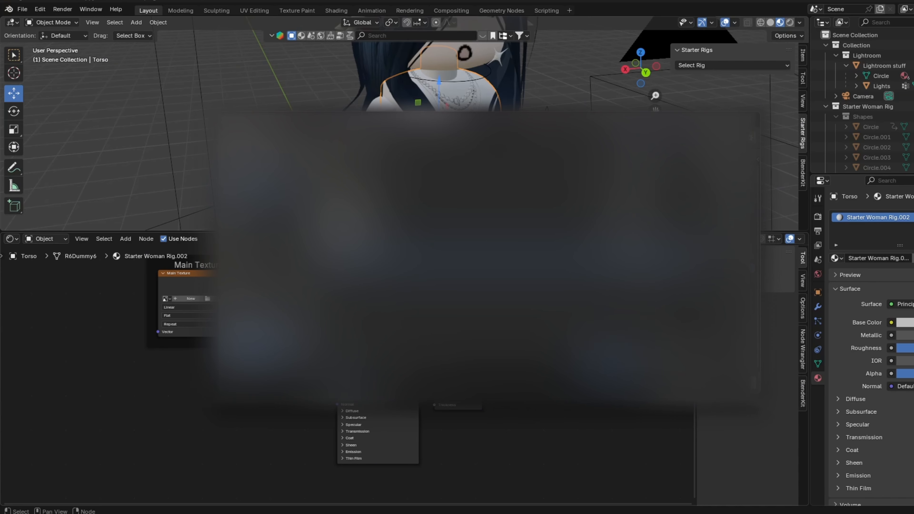
{"action": "left_click", "coordinate": [599, 373]}
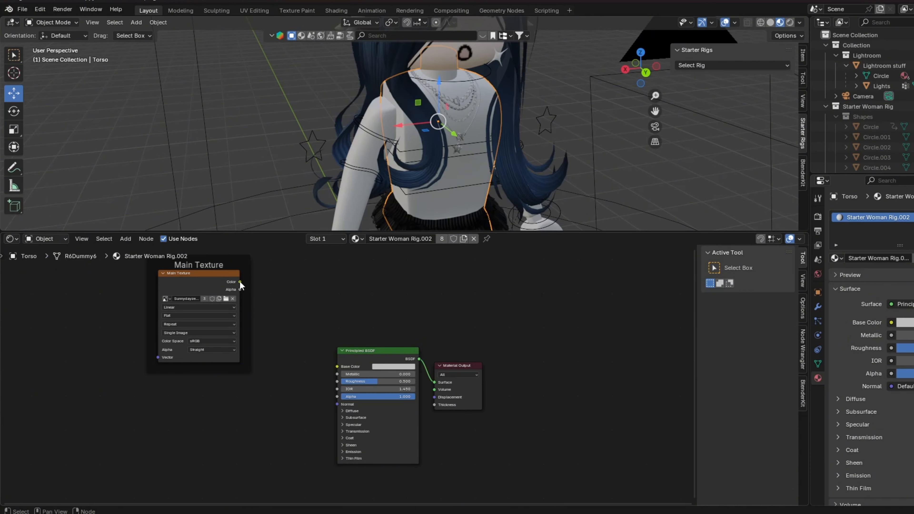
{"action": "scroll", "coordinate": [238, 293], "scroll_direction": "up", "scroll_amount": 3}
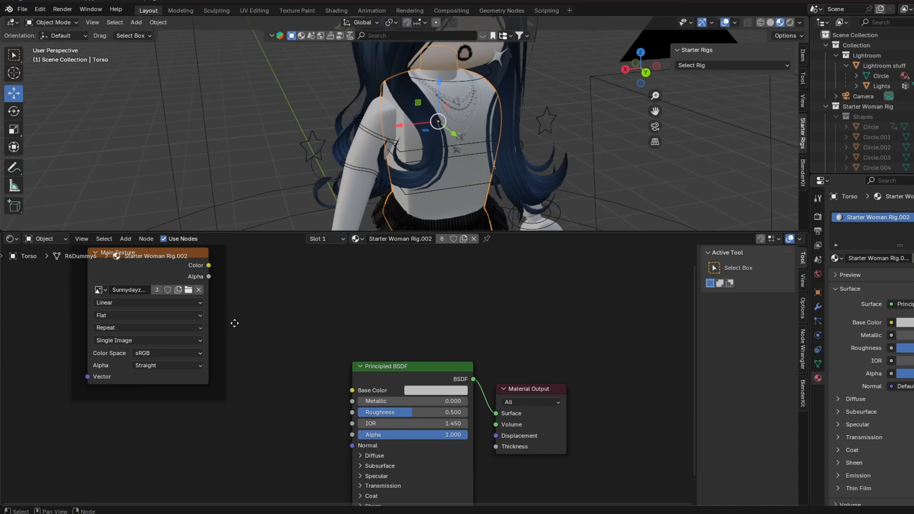
{"action": "left_click_drag", "start_coordinate": [246, 281], "coordinate": [389, 405]}
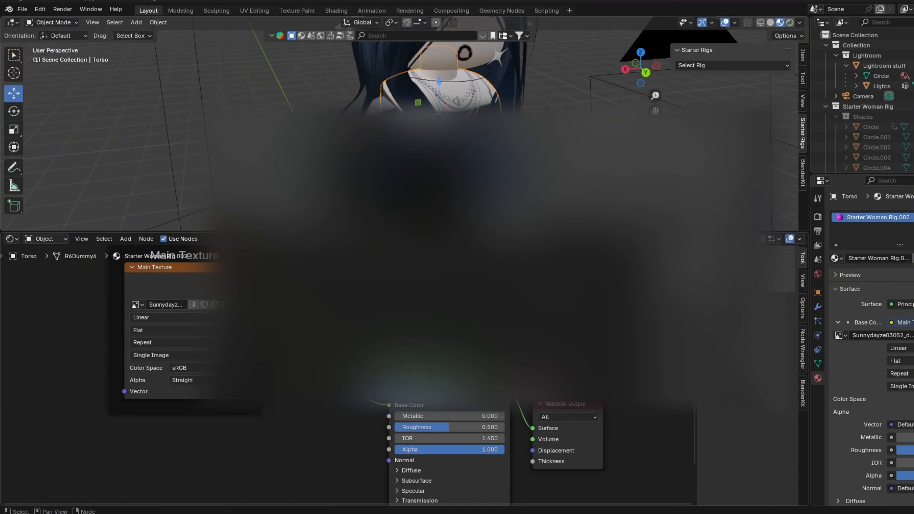
Shrink the node editor to enlarge the 3D viewport, and check the whole textured character
{"action": "left_click_drag", "start_coordinate": [562, 231], "coordinate": [557, 492]}
{"action": "scroll", "coordinate": [507, 361], "scroll_direction": "down", "scroll_amount": 2}
{"action": "scroll", "coordinate": [507, 361], "scroll_direction": "down", "scroll_amount": 1}
{"action": "middle_click_drag", "start_coordinate": [579, 313], "coordinate": [556, 309]}
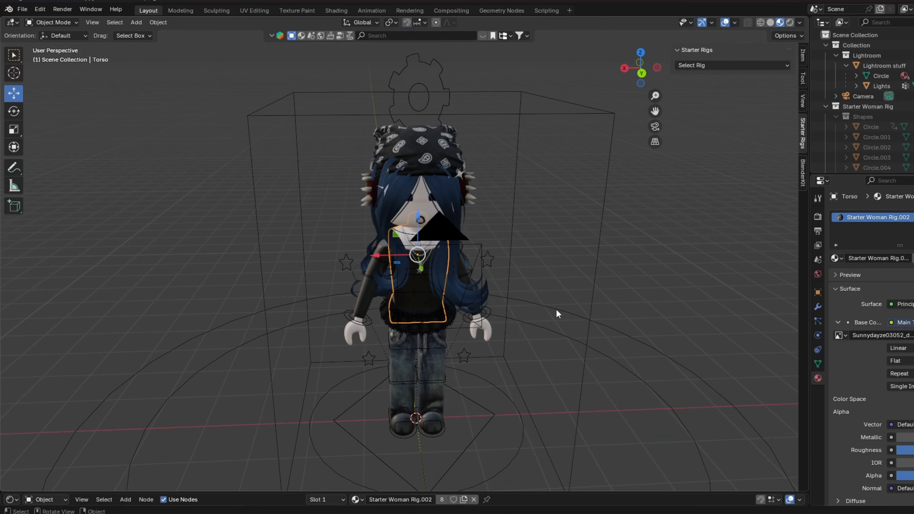
Deselect the torso and switch from the angled character view to the scene camera's view
{"action": "left_click", "coordinate": [568, 272]}
{"action": "middle_click_drag", "start_coordinate": [538, 270], "coordinate": [560, 268]}
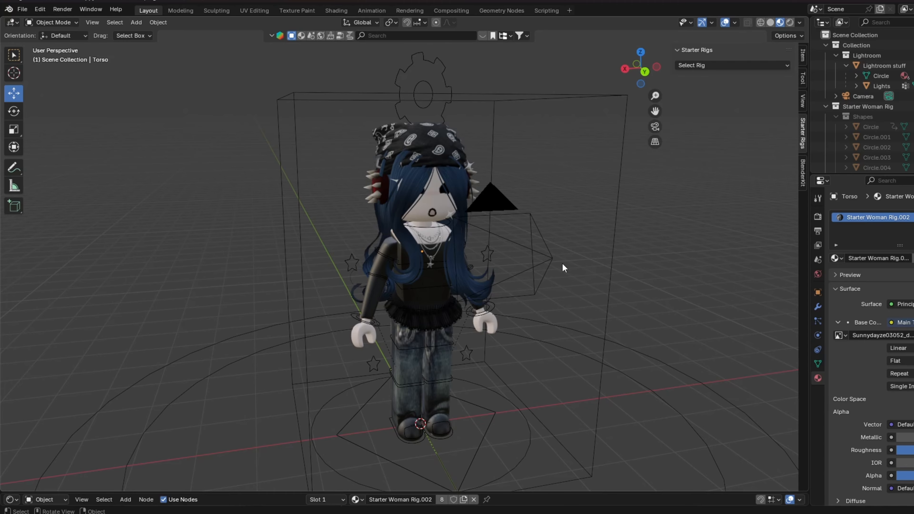
{"action": "scroll", "coordinate": [441, 295], "scroll_direction": "up", "scroll_amount": 3}
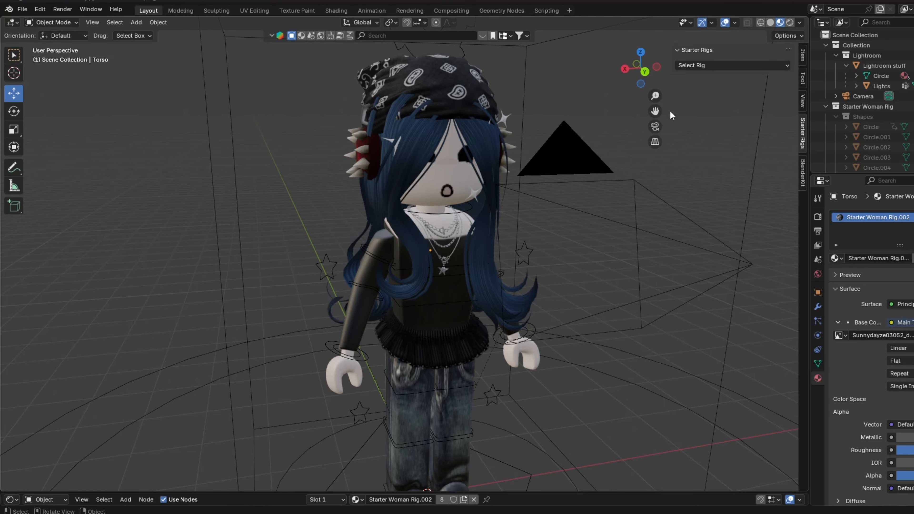
{"action": "left_click", "coordinate": [655, 126]}
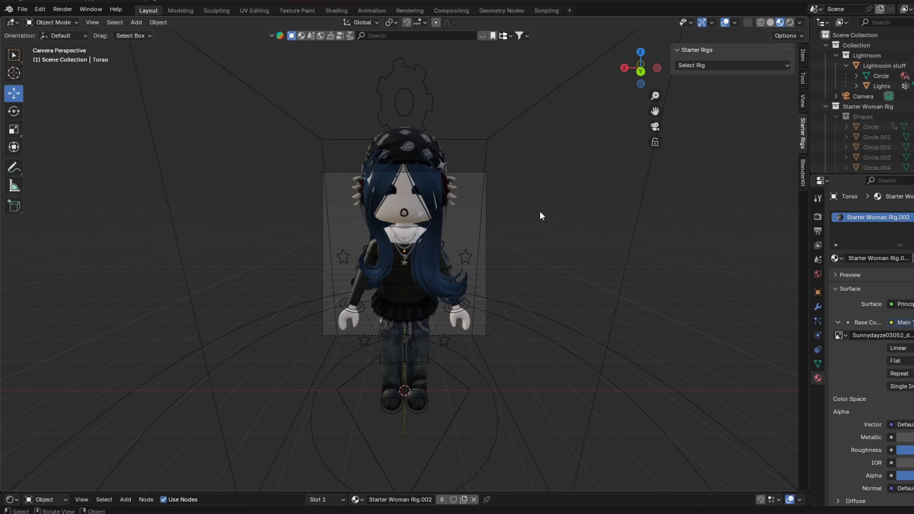
Find Walk Navigation among the view navigation commands and show its shortcut-changing options
{"action": "key", "text": "shift+grave"}
{"action": "left_click", "coordinate": [93, 22]}
{"action": "mouse_move", "coordinate": [120, 166]}
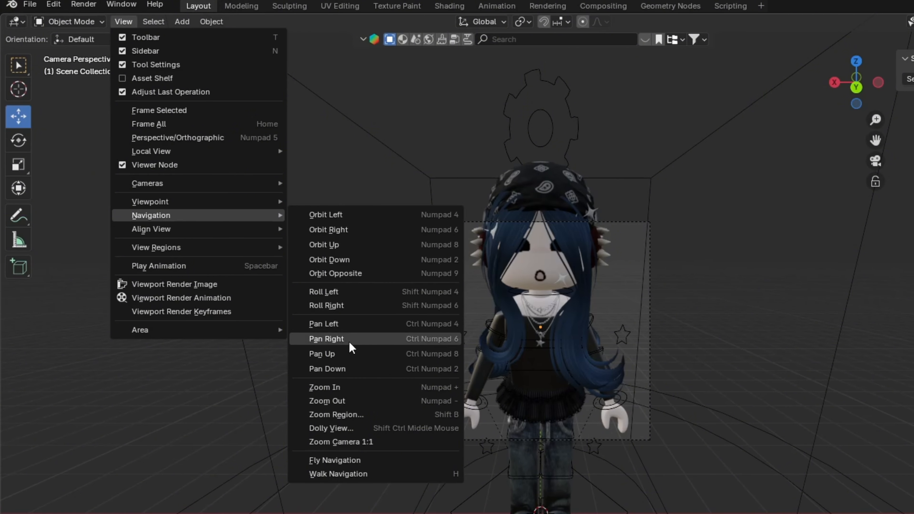
{"action": "right_click", "coordinate": [340, 474]}
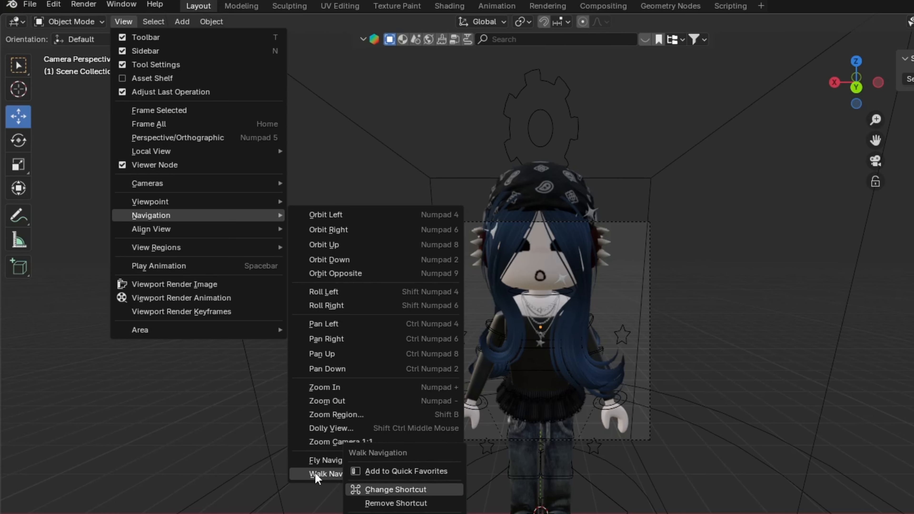
Reposition the camera with Walk Navigation for a close, angled shot of the character's upper body
{"action": "scroll", "coordinate": [593, 321], "scroll_direction": "up", "scroll_amount": 3}
{"action": "key", "text": "shift+grave"}
{"action": "left_click", "coordinate": [593, 321]}
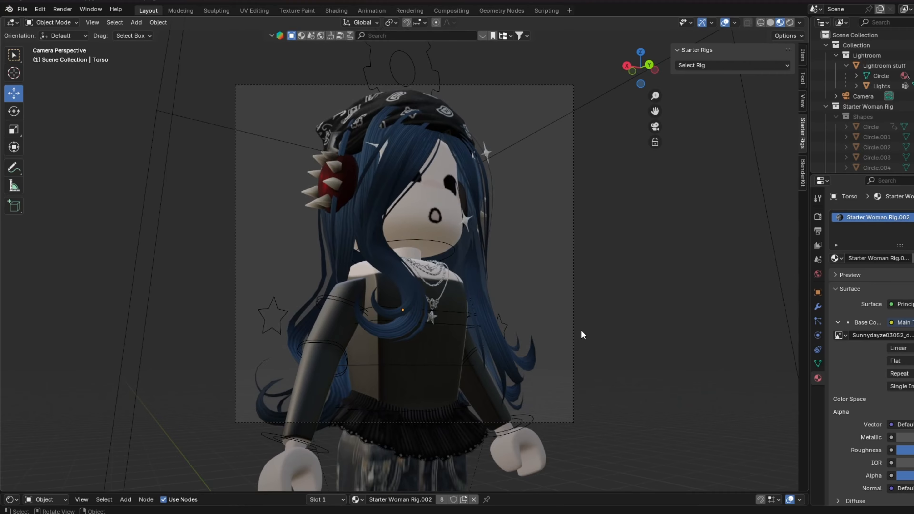
{"action": "scroll", "coordinate": [583, 334], "scroll_direction": "up", "scroll_amount": 1}
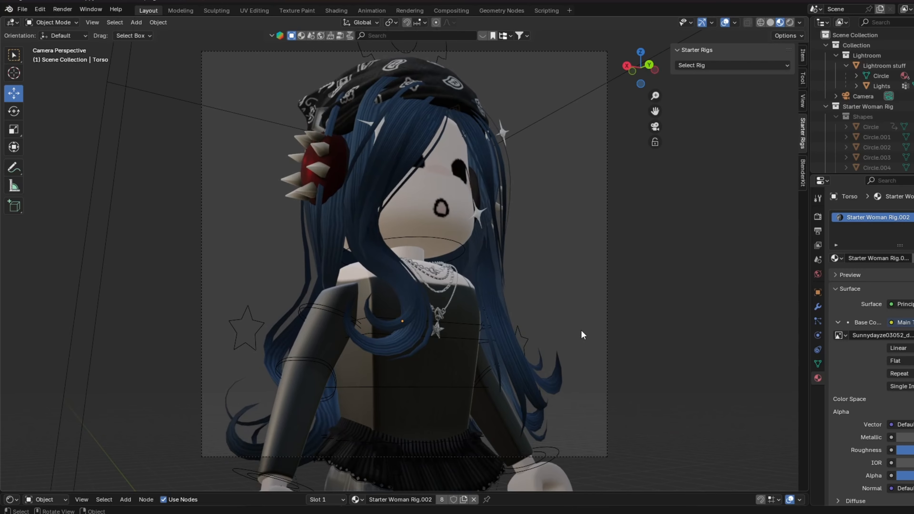
{"action": "scroll", "coordinate": [587, 325], "scroll_direction": "down", "scroll_amount": 2}
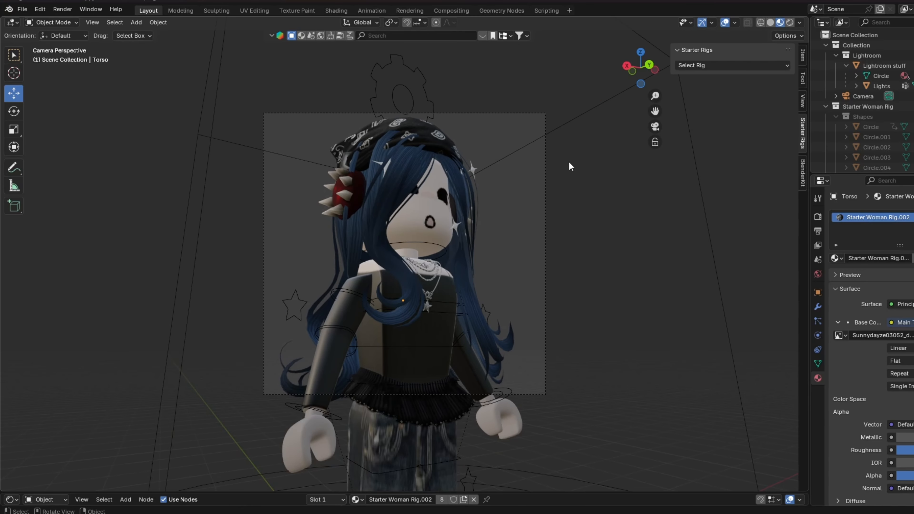
Select the camera and rotate it slightly to tilt the framing of the character, then deselect it
{"action": "left_click", "coordinate": [546, 151]}
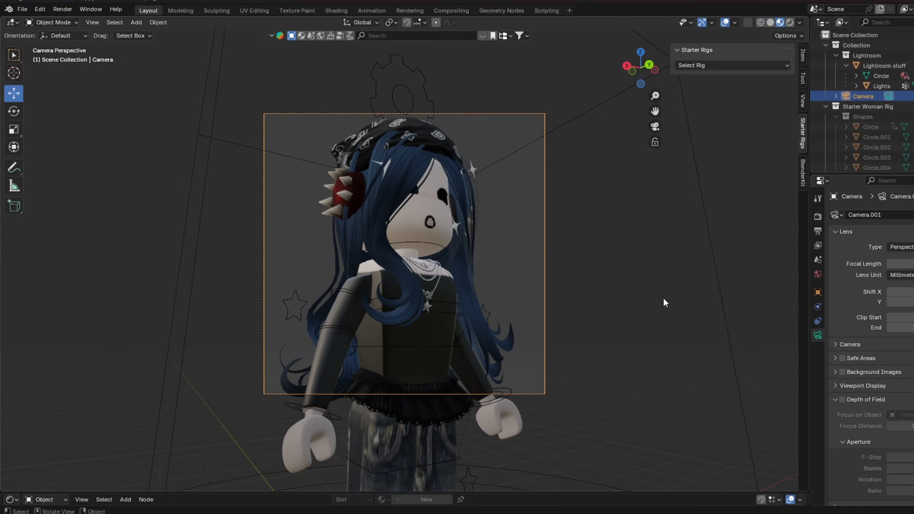
{"action": "key", "text": "r"}
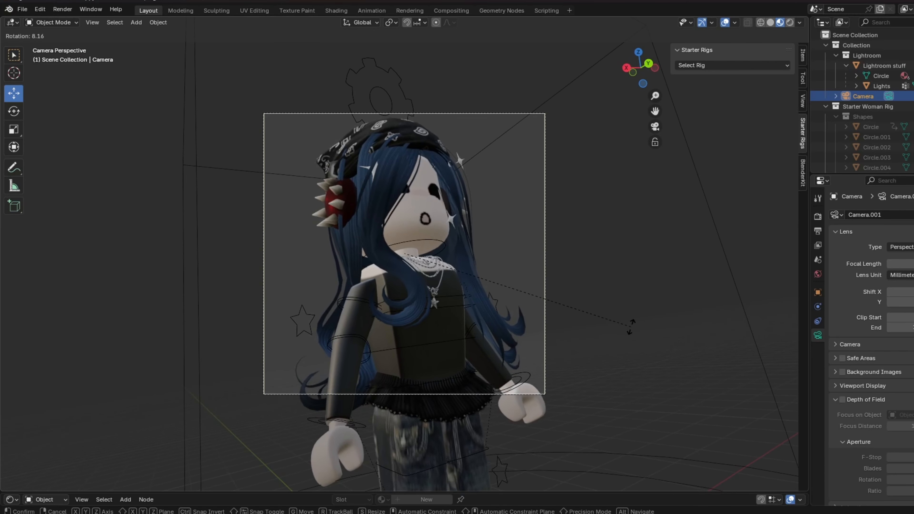
{"action": "left_click", "coordinate": [619, 311]}
{"action": "scroll", "coordinate": [432, 321], "scroll_direction": "up", "scroll_amount": 2}
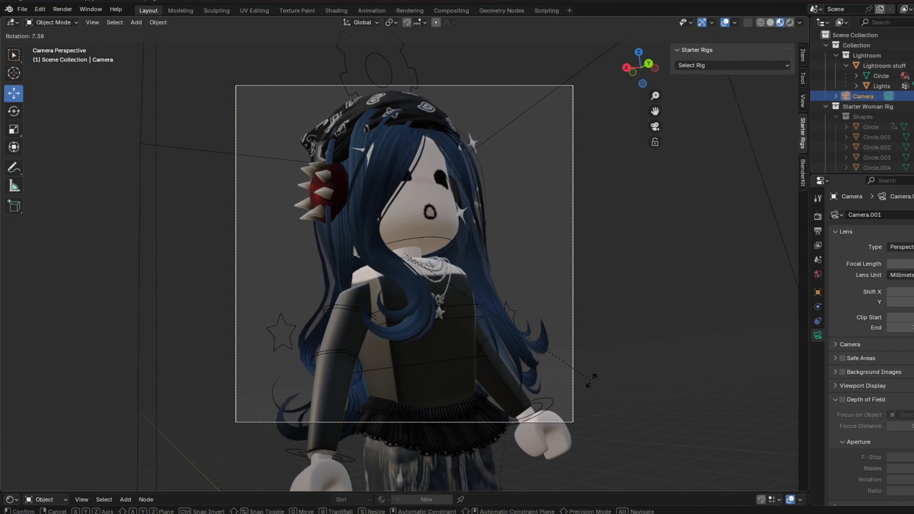
{"action": "left_click", "coordinate": [600, 373]}
{"action": "left_click", "coordinate": [632, 300]}
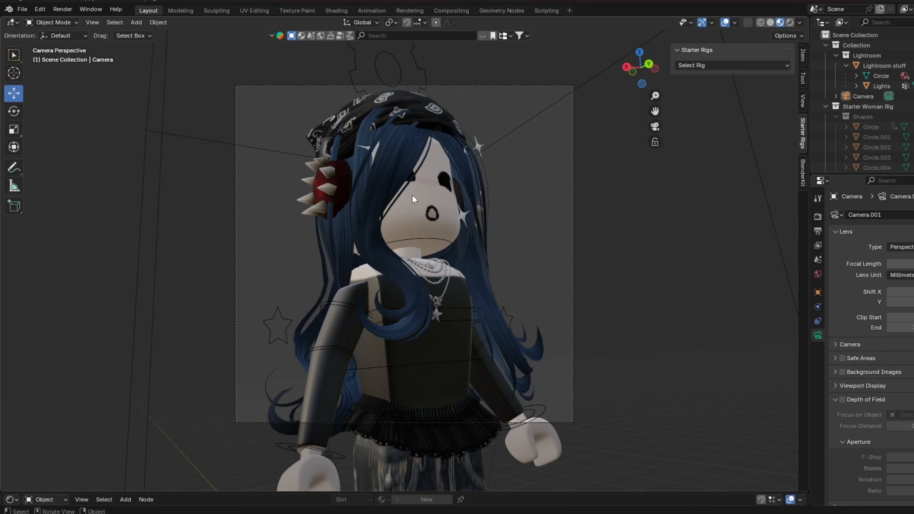
Rotate the joined head, hair and bandana object freely so that the face looks at the camera
{"action": "left_click", "coordinate": [371, 164]}
{"action": "left_click", "coordinate": [14, 111]}
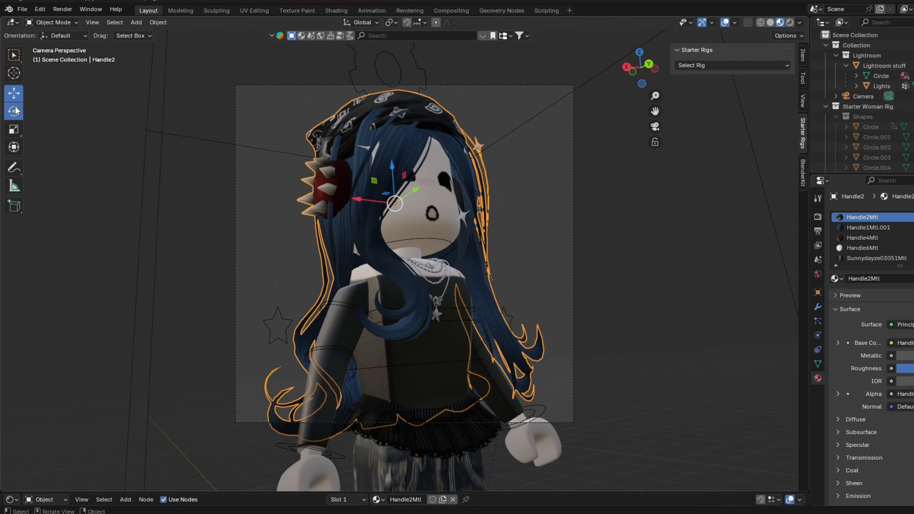
{"action": "mouse_move", "coordinate": [395, 213]}
{"action": "left_mouse_down"}
{"action": "mouse_move", "coordinate": [375, 216]}
{"action": "mouse_move", "coordinate": [394, 213]}
{"action": "left_mouse_up"}
Move the rotated head into place over the neck from a side angle, and return to the camera view
{"action": "left_click", "coordinate": [13, 93]}
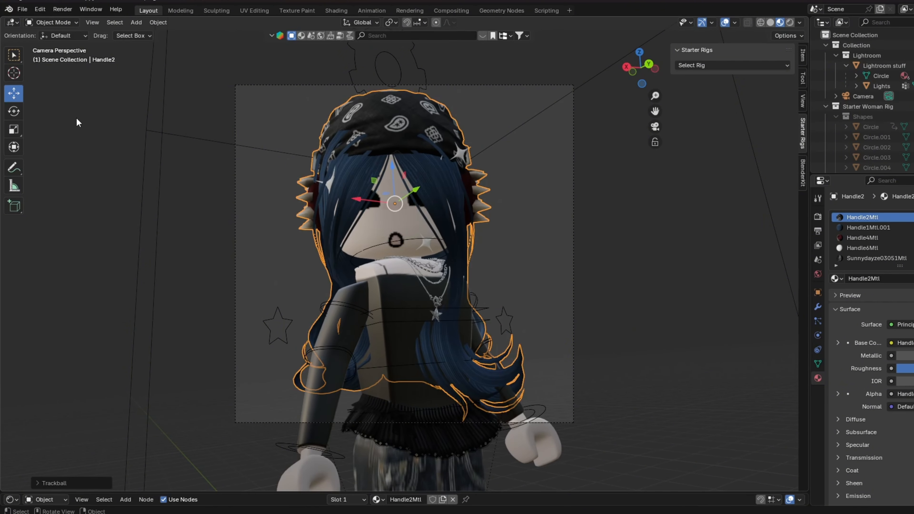
{"action": "middle_click_drag", "start_coordinate": [512, 283], "coordinate": [346, 199]}
{"action": "left_click_drag", "start_coordinate": [342, 173], "coordinate": [374, 183]}
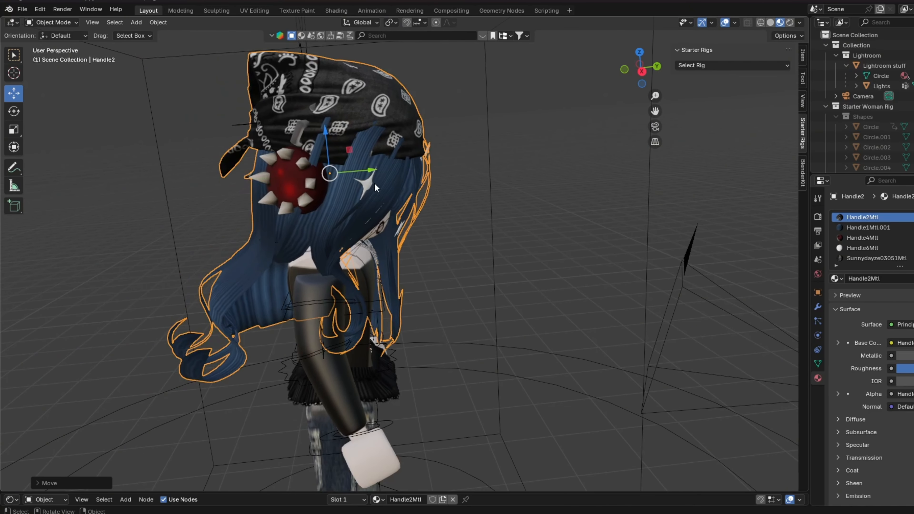
{"action": "middle_click_drag", "start_coordinate": [374, 182], "coordinate": [690, 184]}
{"action": "left_click", "coordinate": [654, 127]}
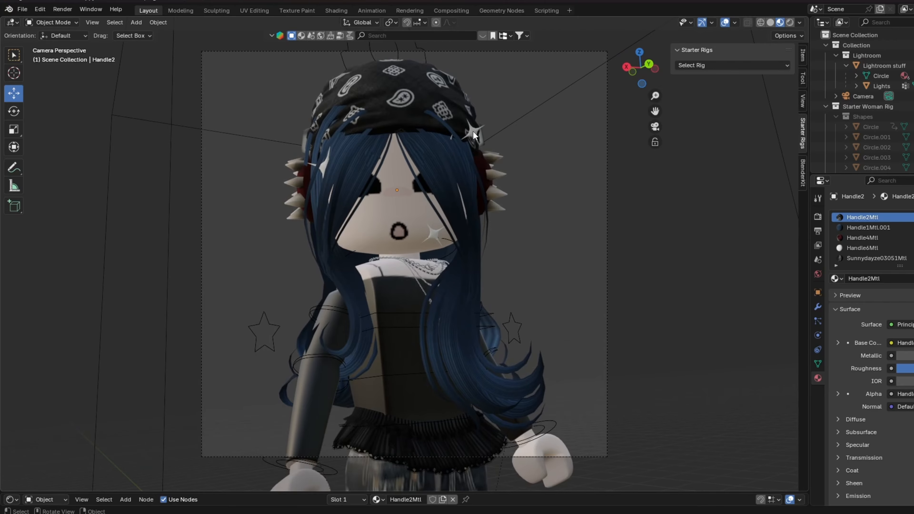
Put the Starter Woman Rig into Pose Mode and try selecting its Uppertorso and Upperarm.R bones
{"action": "left_click", "coordinate": [405, 315]}
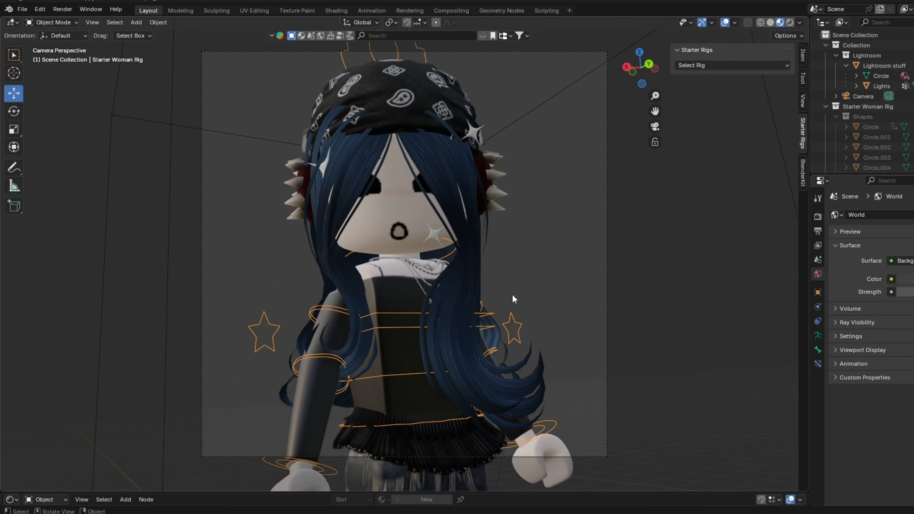
{"action": "left_click", "coordinate": [60, 23]}
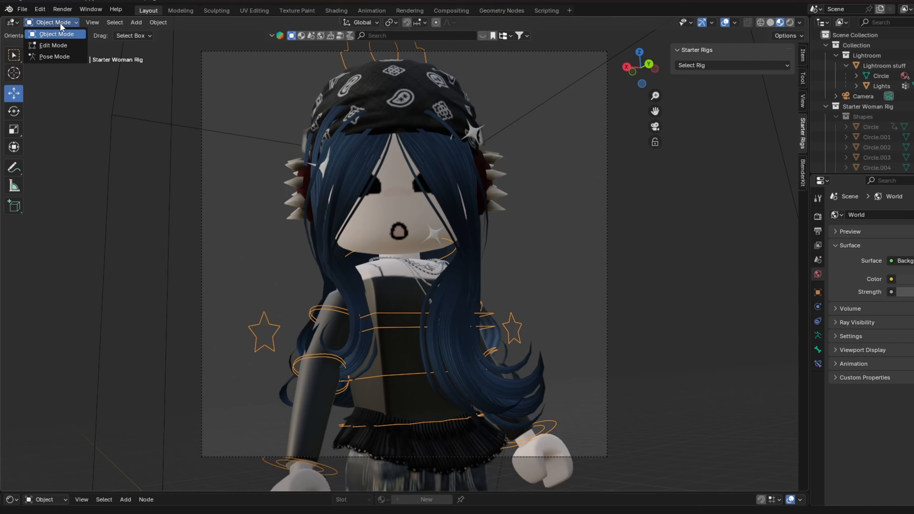
{"action": "left_click", "coordinate": [58, 58]}
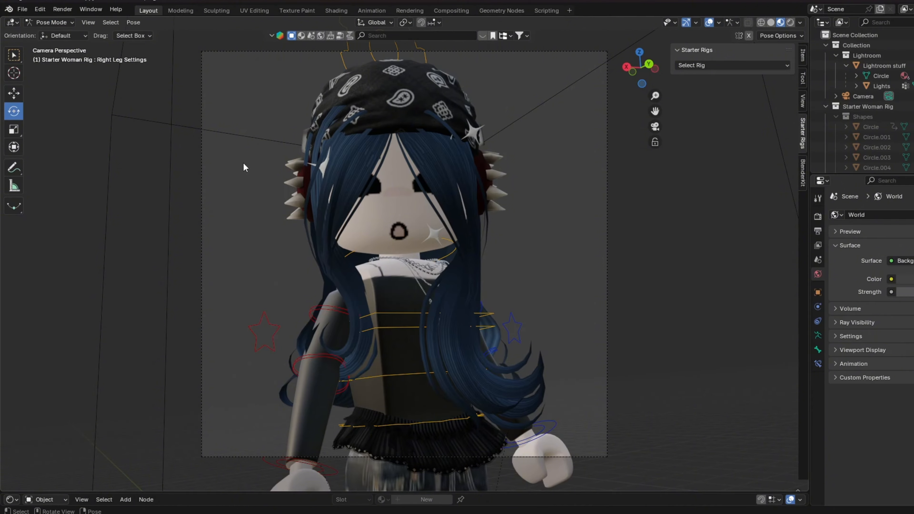
{"action": "left_click", "coordinate": [405, 316]}
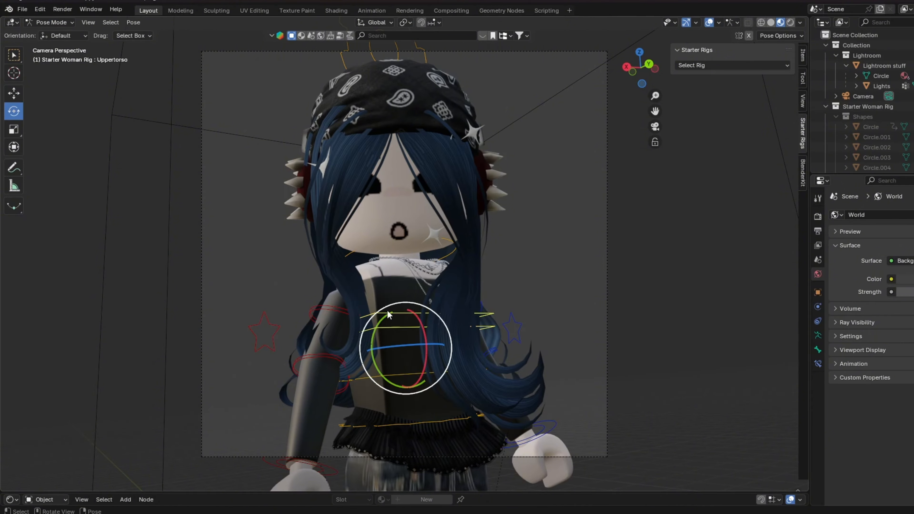
{"action": "left_click", "coordinate": [322, 329]}
{"action": "left_click", "coordinate": [339, 309]}
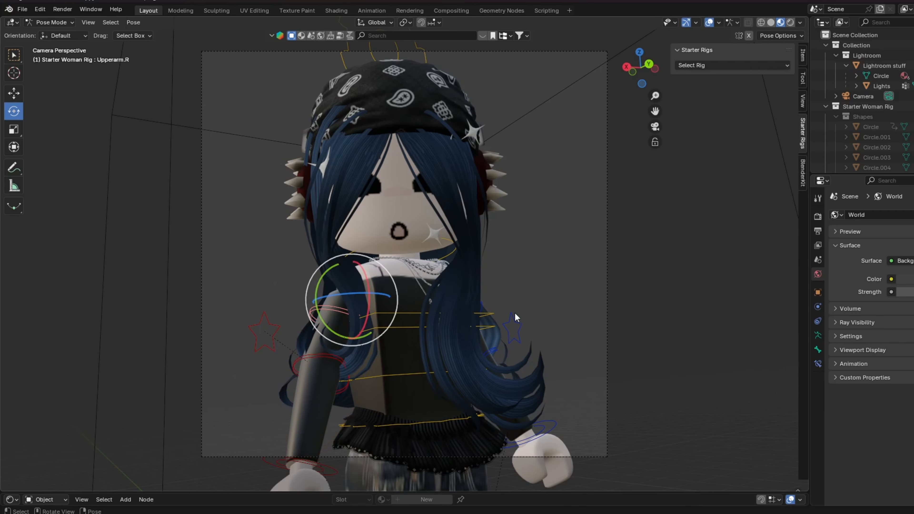
Rotate the Uppertorso and Lowertorso bones to turn the body towards the camera
{"action": "left_click", "coordinate": [423, 316]}
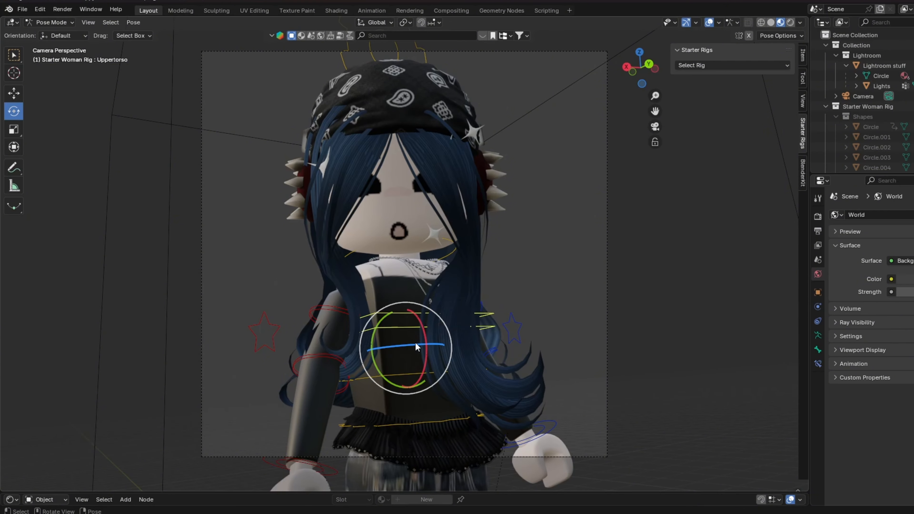
{"action": "left_click_drag", "start_coordinate": [414, 344], "coordinate": [409, 338]}
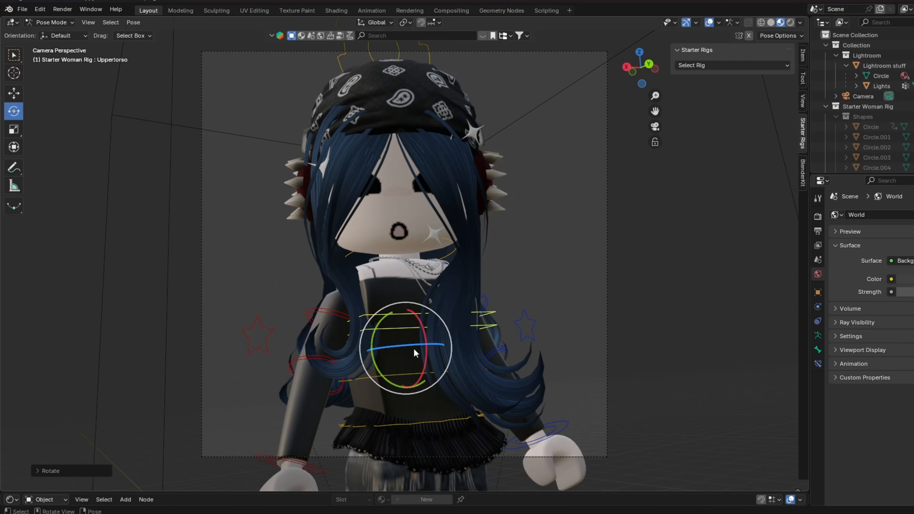
{"action": "left_click", "coordinate": [366, 378]}
{"action": "left_click_drag", "start_coordinate": [408, 409], "coordinate": [411, 404]}
{"action": "key", "text": "ctrl+z"}
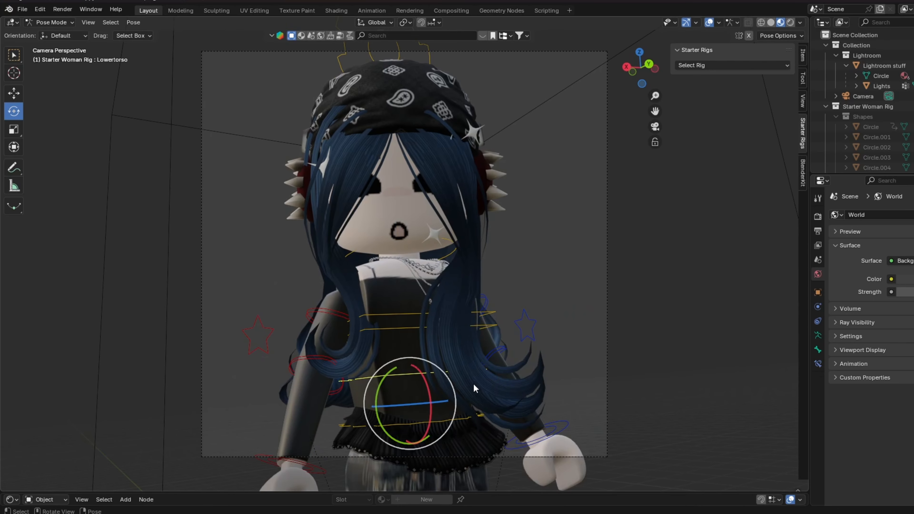
{"action": "middle_click_drag", "start_coordinate": [474, 383], "coordinate": [459, 395]}
{"action": "left_click_drag", "start_coordinate": [419, 334], "coordinate": [407, 331]}
{"action": "key", "text": "KP_0"}
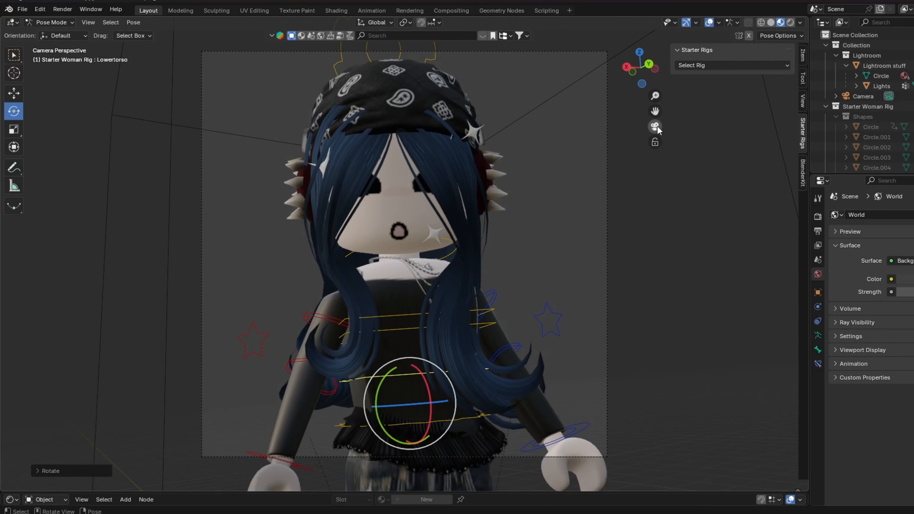
Rotate the Lowerarm.R bone to bend the right forearm forward, refining the bend from the side
{"action": "left_click", "coordinate": [317, 342]}
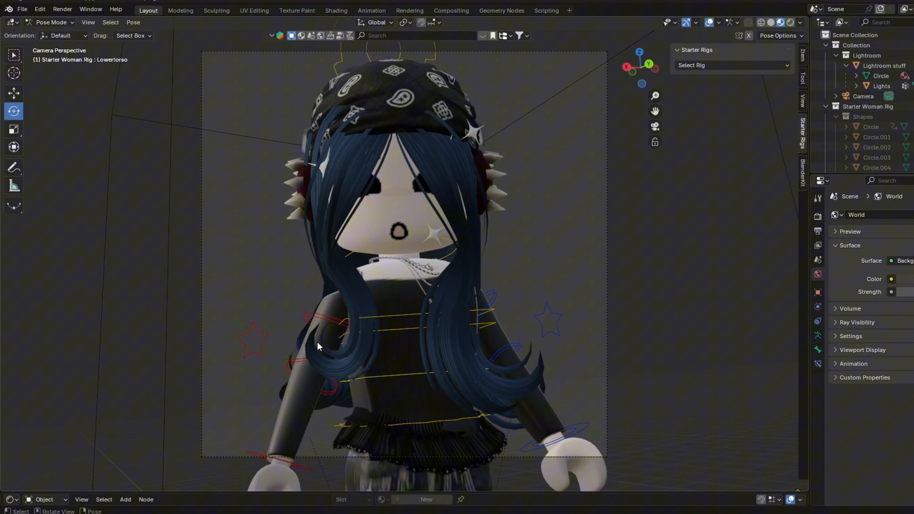
{"action": "left_click", "coordinate": [310, 359]}
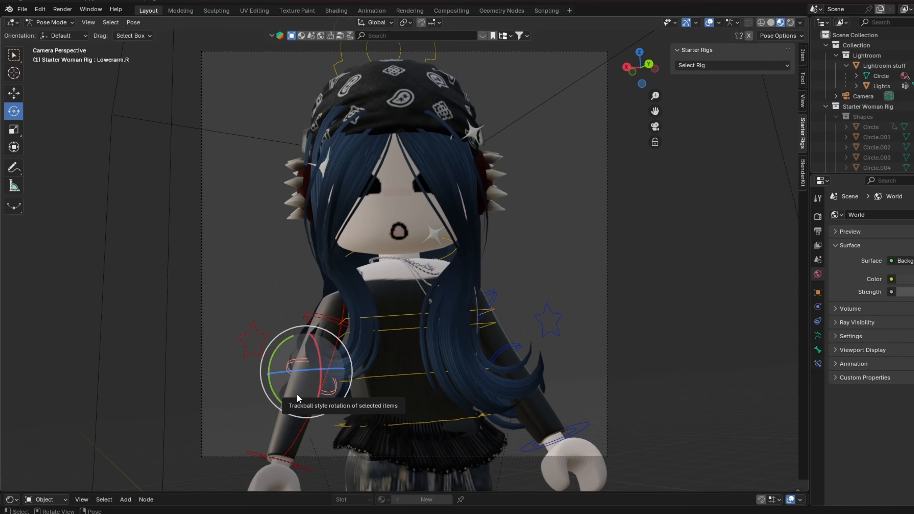
{"action": "left_click_drag", "start_coordinate": [297, 393], "coordinate": [376, 375]}
{"action": "middle_click_drag", "start_coordinate": [388, 374], "coordinate": [279, 386]}
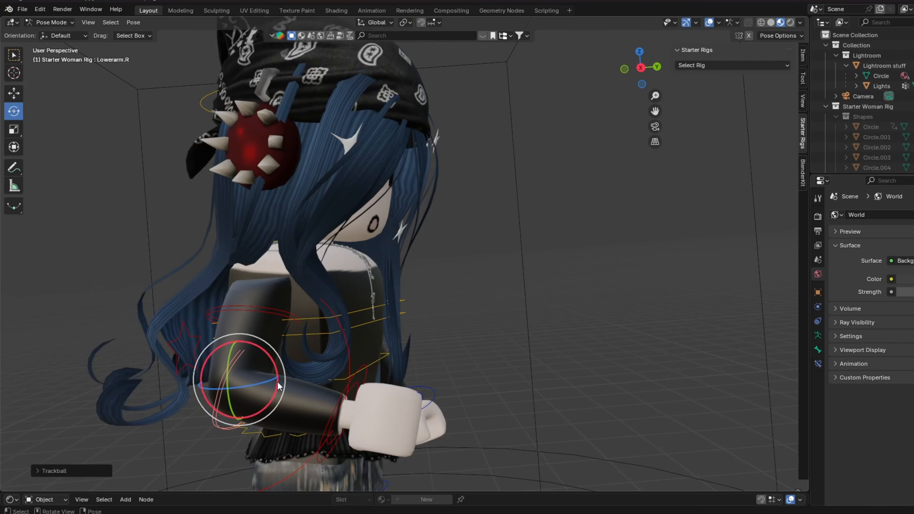
{"action": "left_click_drag", "start_coordinate": [277, 388], "coordinate": [310, 373]}
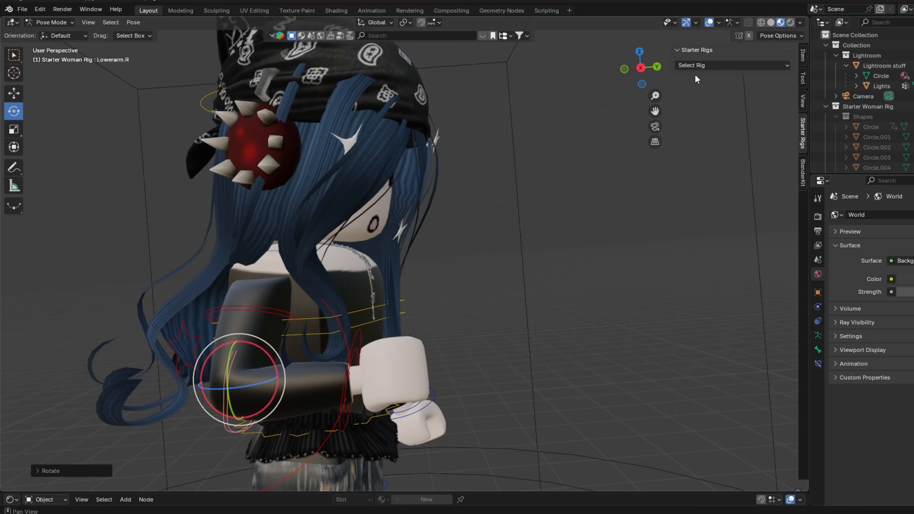
Rotate the Upperarm.L bone in the camera view to pose the left arm, and return to Object Mode
{"action": "left_click", "coordinate": [654, 126]}
{"action": "left_click", "coordinate": [485, 316]}
{"action": "left_click_drag", "start_coordinate": [474, 311], "coordinate": [463, 337]}
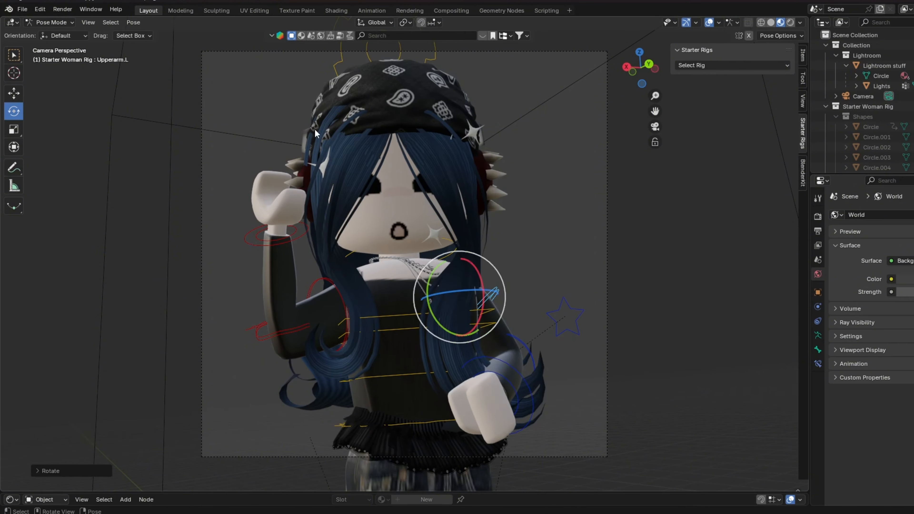
{"action": "left_click", "coordinate": [50, 22]}
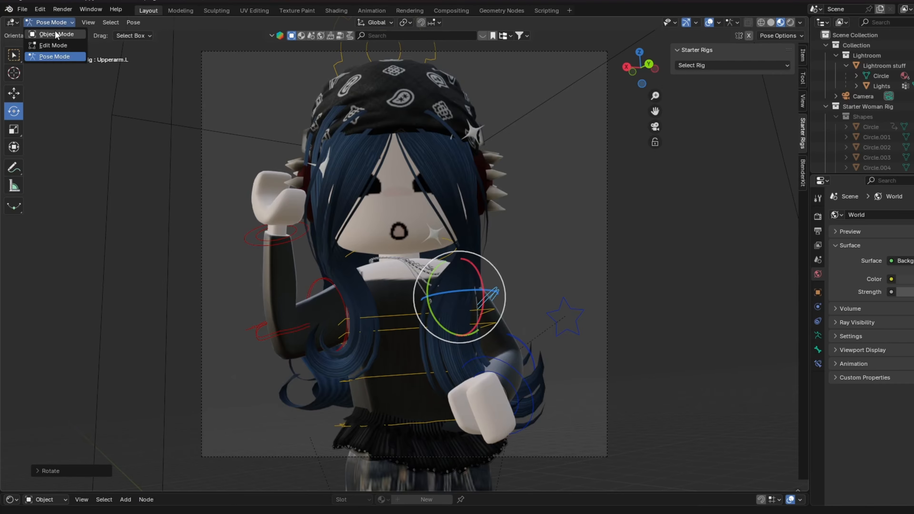
{"action": "left_click", "coordinate": [69, 35]}
Select the star necklace and rotate it to line up with the turned torso
{"action": "left_click", "coordinate": [424, 273]}
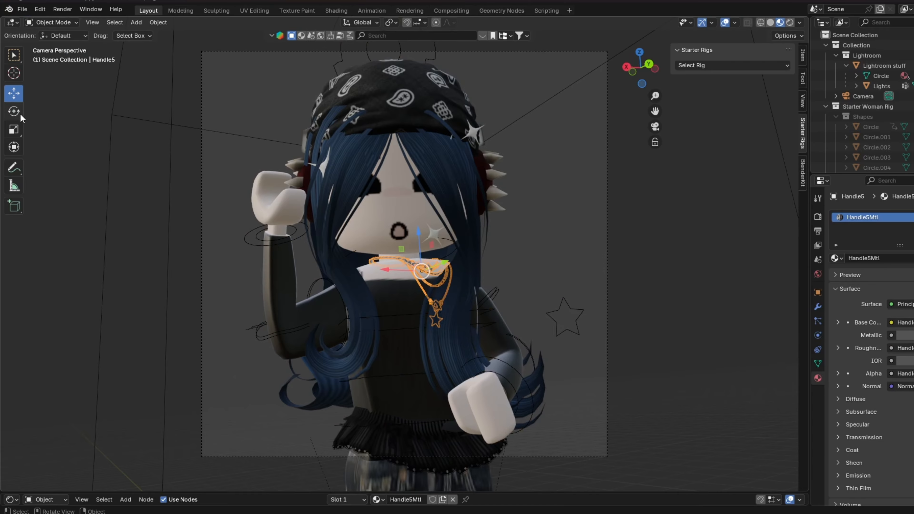
{"action": "left_click", "coordinate": [13, 111]}
{"action": "middle_click_drag", "start_coordinate": [410, 249], "coordinate": [428, 227]}
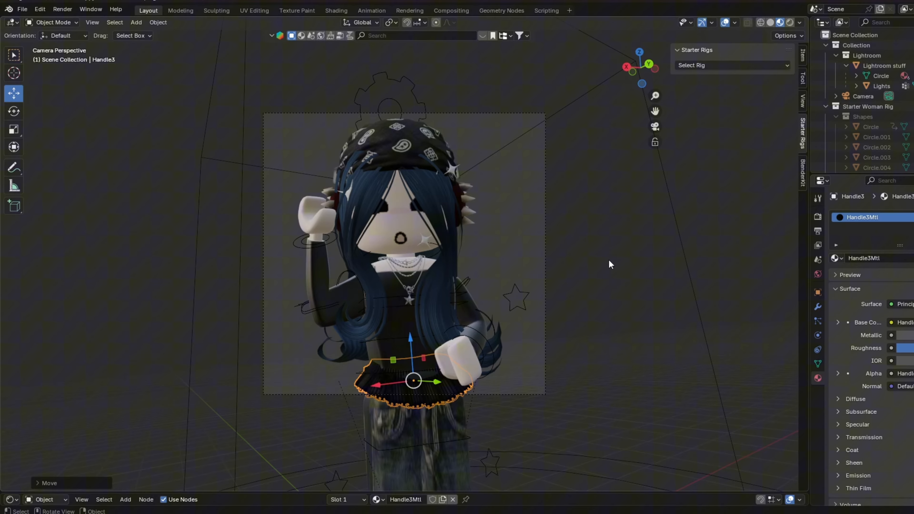
Reposition the ruffled skirt around the waist, check its fit from a raised side angle, and return to the camera view
{"action": "key", "text": "ctrl+z"}
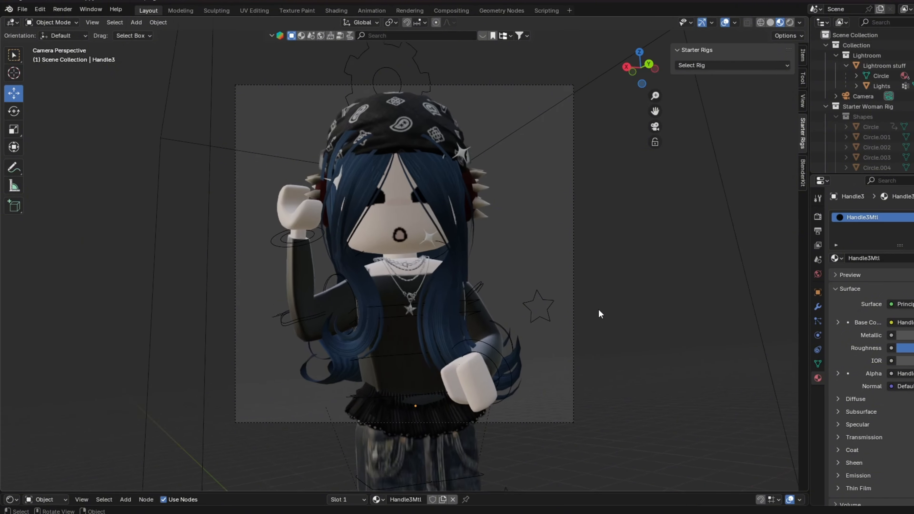
{"action": "left_click", "coordinate": [465, 443]}
{"action": "left_click_drag", "start_coordinate": [432, 437], "coordinate": [384, 440]}
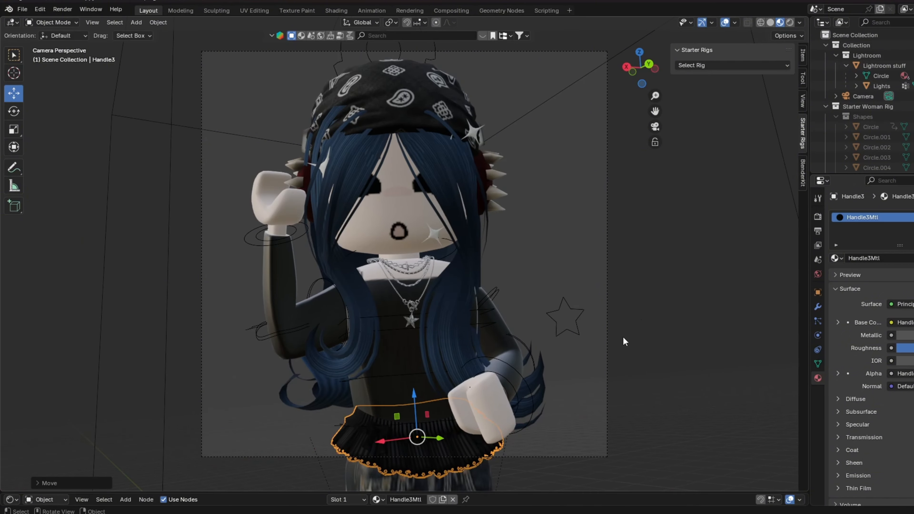
{"action": "left_click", "coordinate": [664, 291]}
{"action": "middle_click_drag", "start_coordinate": [664, 291], "coordinate": [723, 324]}
{"action": "left_click", "coordinate": [335, 388]}
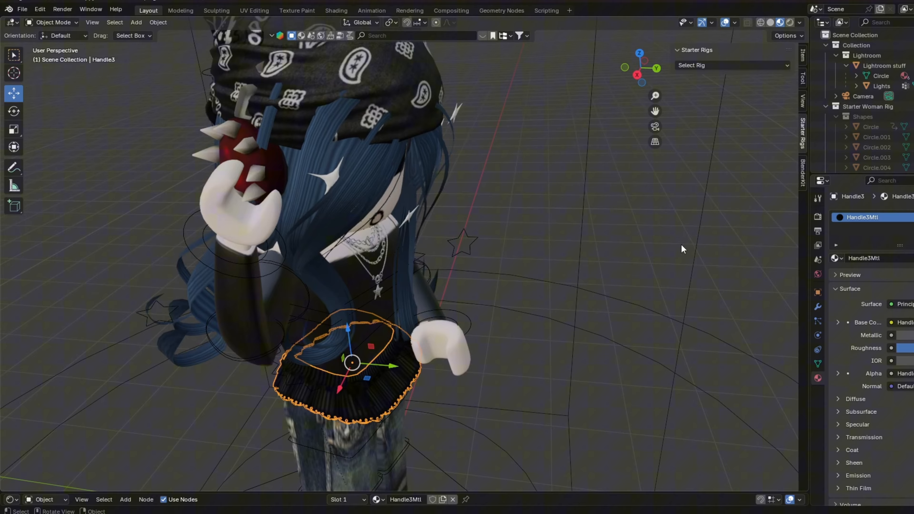
{"action": "left_click", "coordinate": [657, 127]}
{"action": "left_click", "coordinate": [642, 192]}
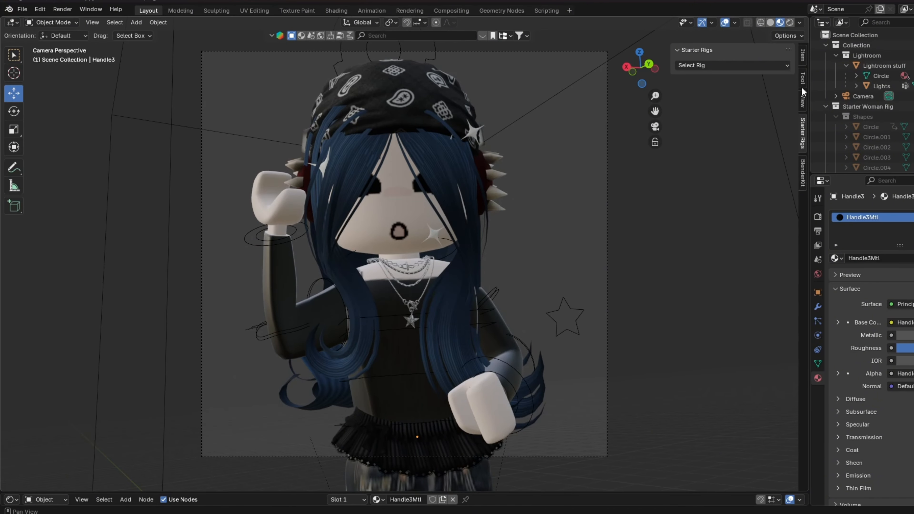